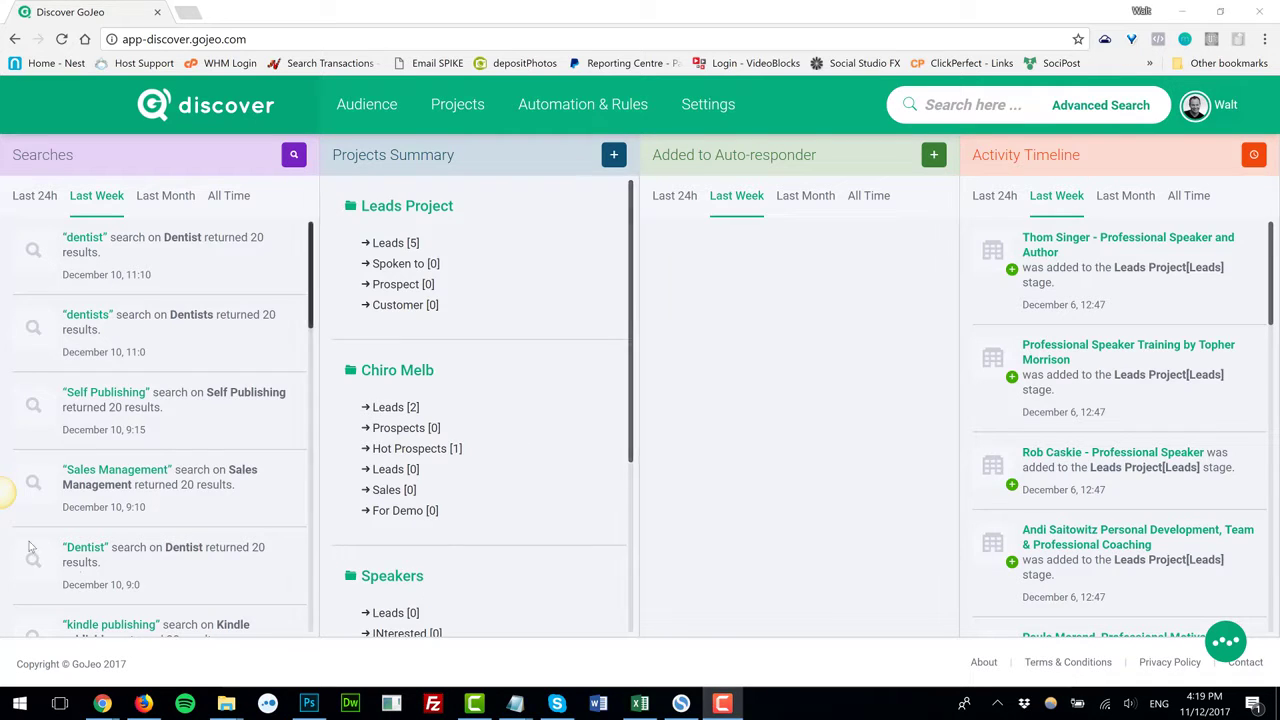
- Start a prospect search for the keyword "Builders"
click(938, 108)
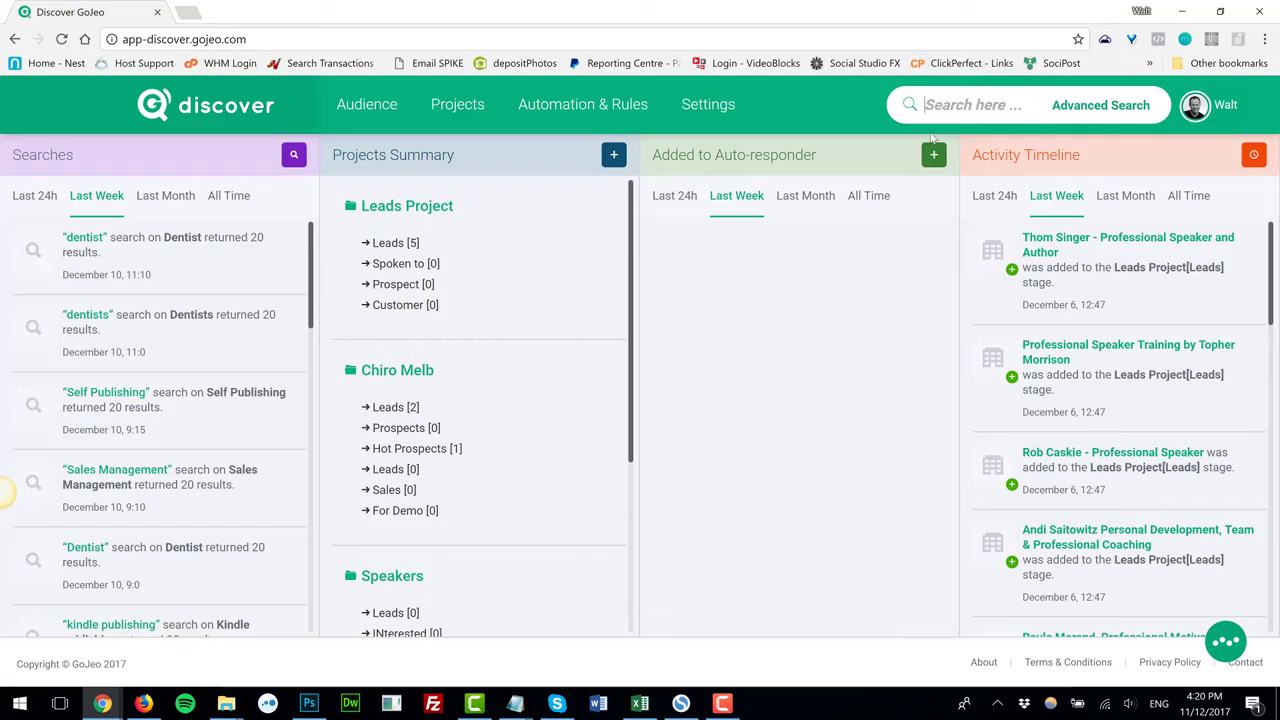
text(B)
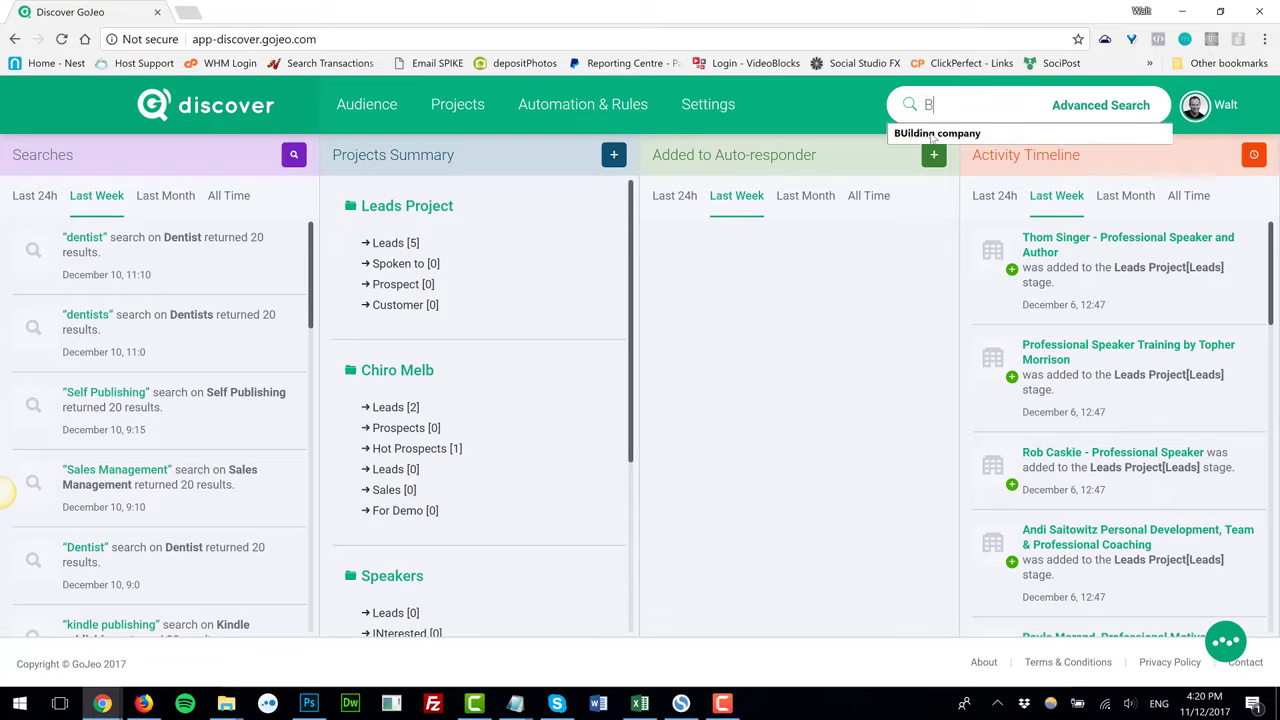
text(uilders)
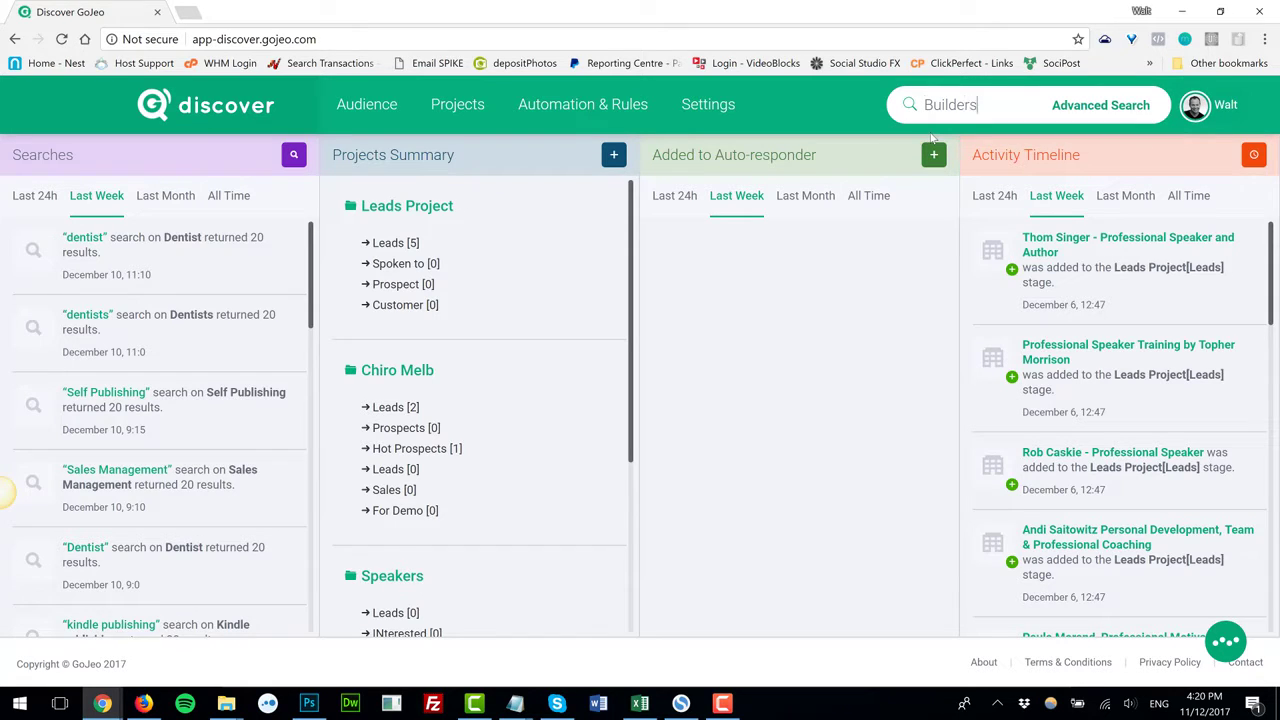
key(Return)
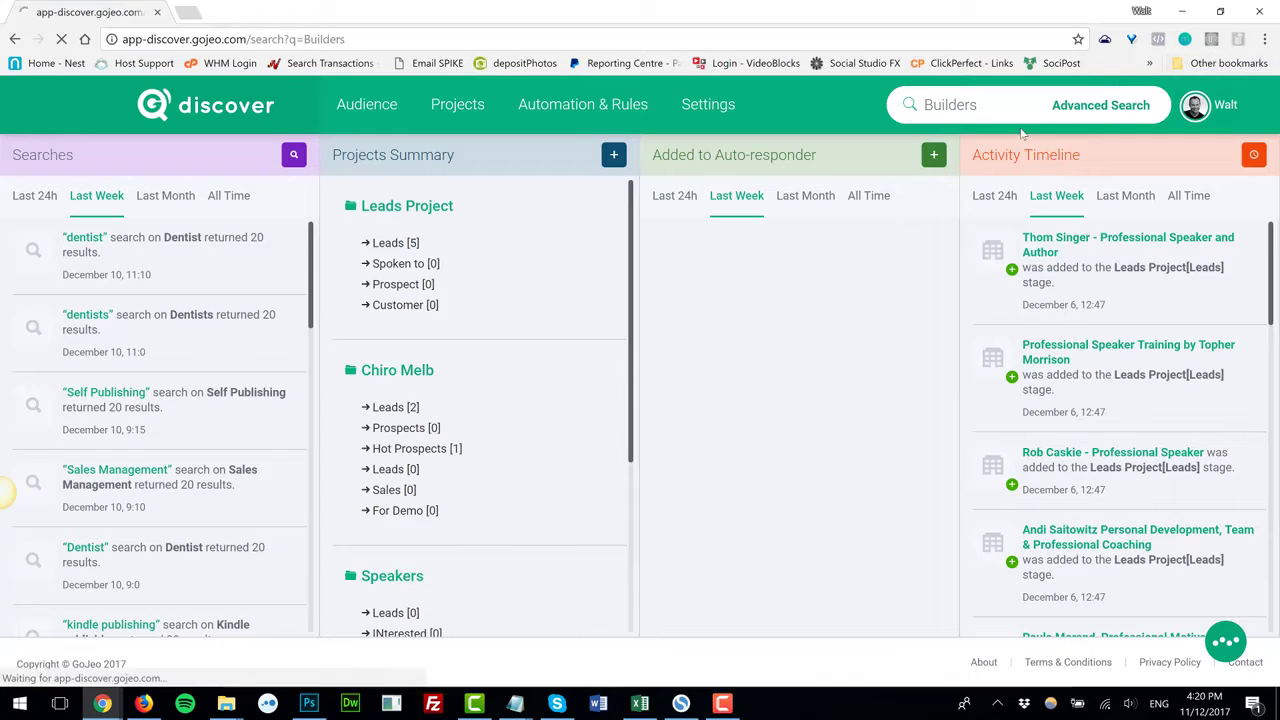
- Set the location to Denver, United States, expand the advanced filters and run the Builders search on Facebook
click(456, 338)
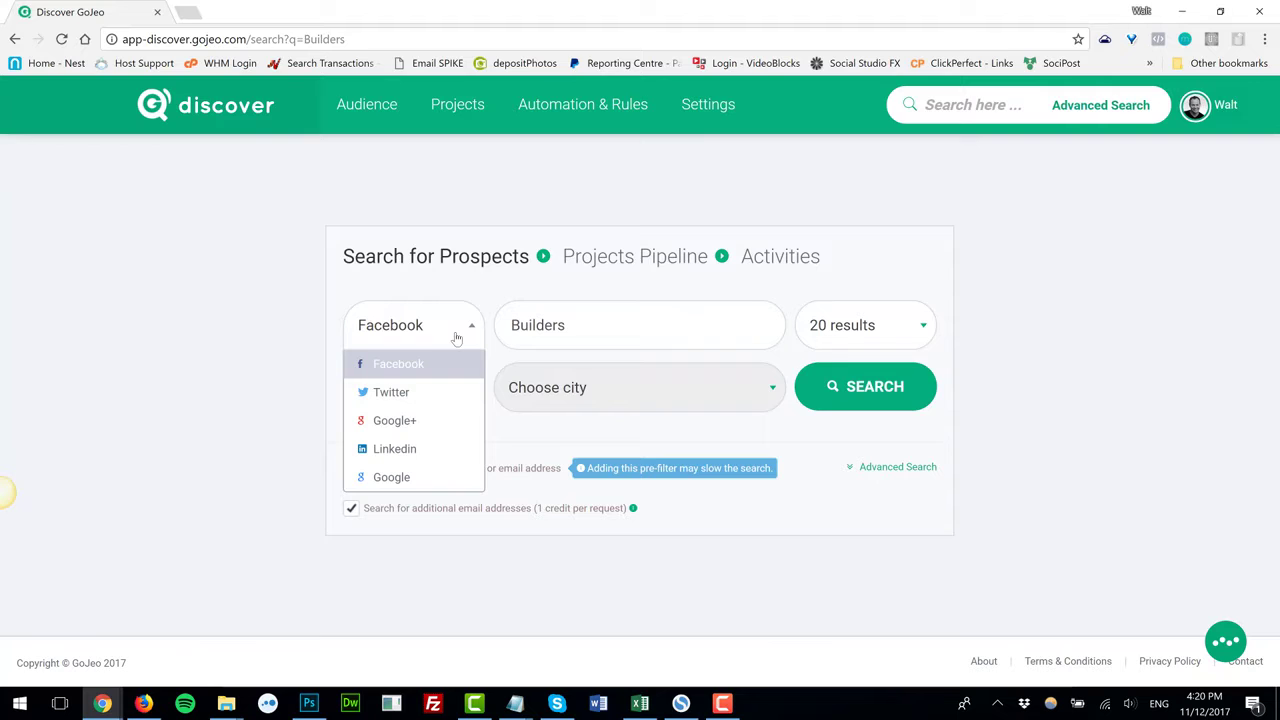
click(576, 299)
click(457, 393)
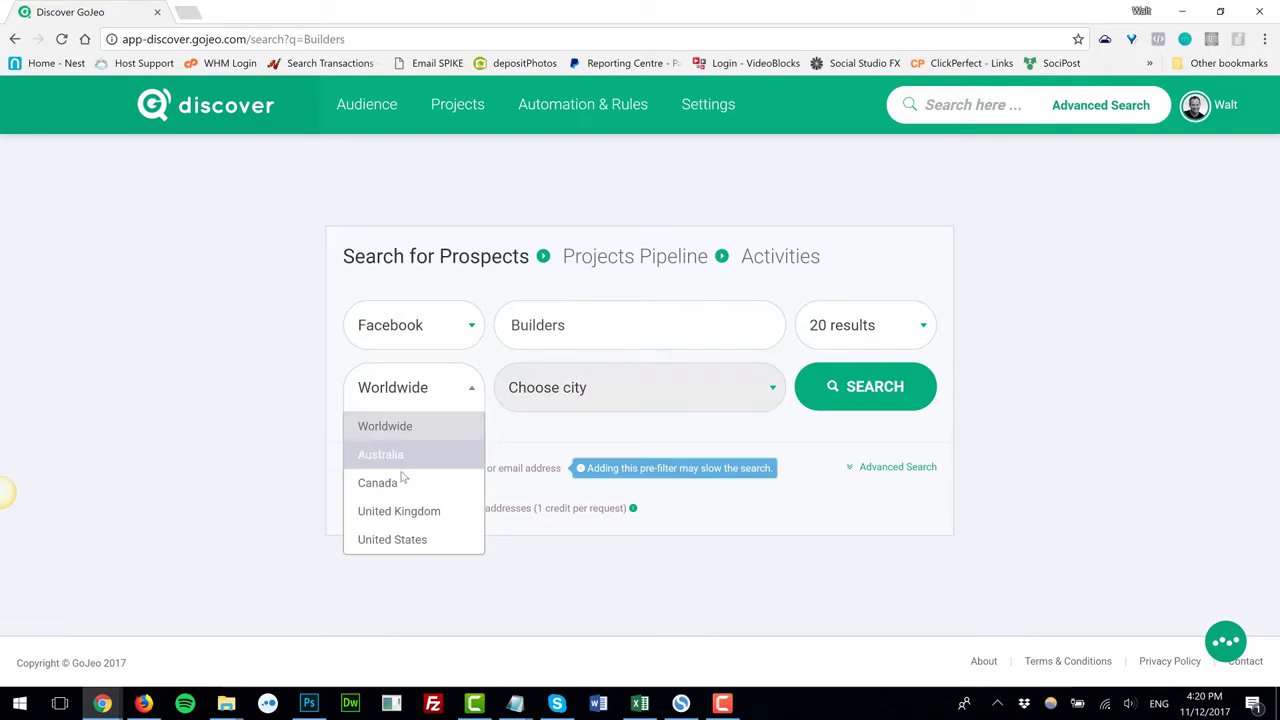
click(395, 539)
click(652, 395)
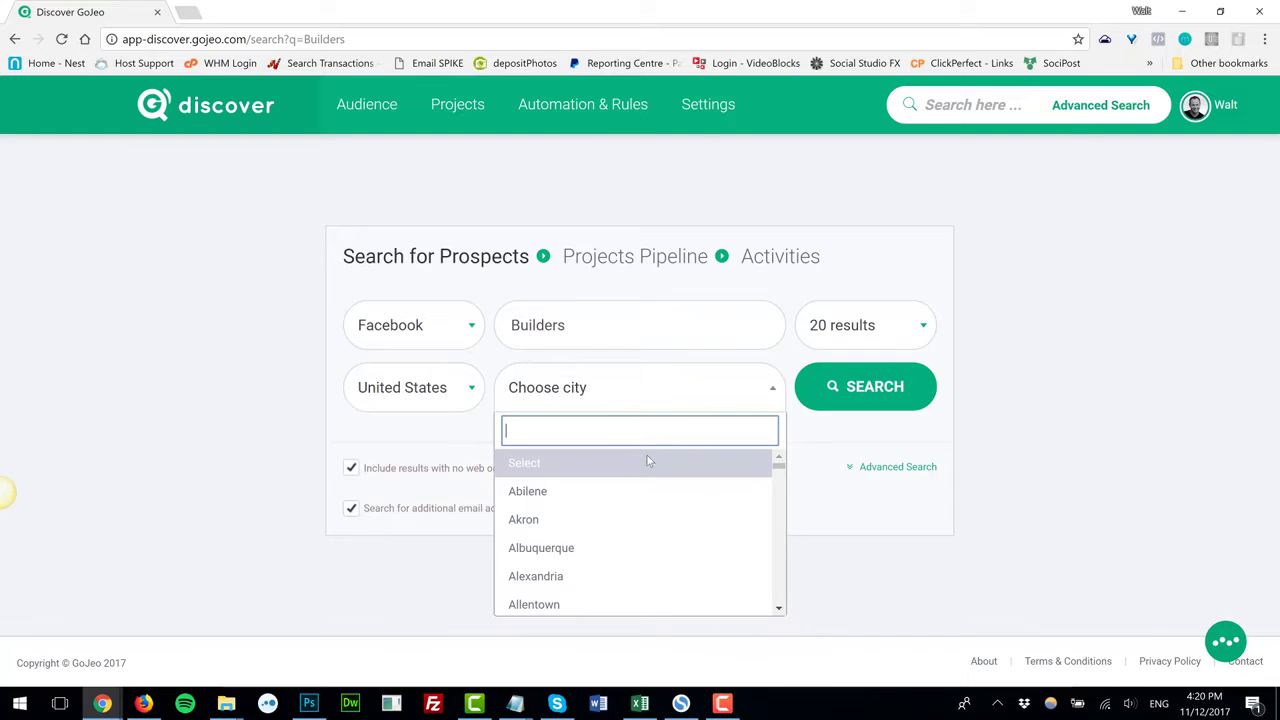
text(den)
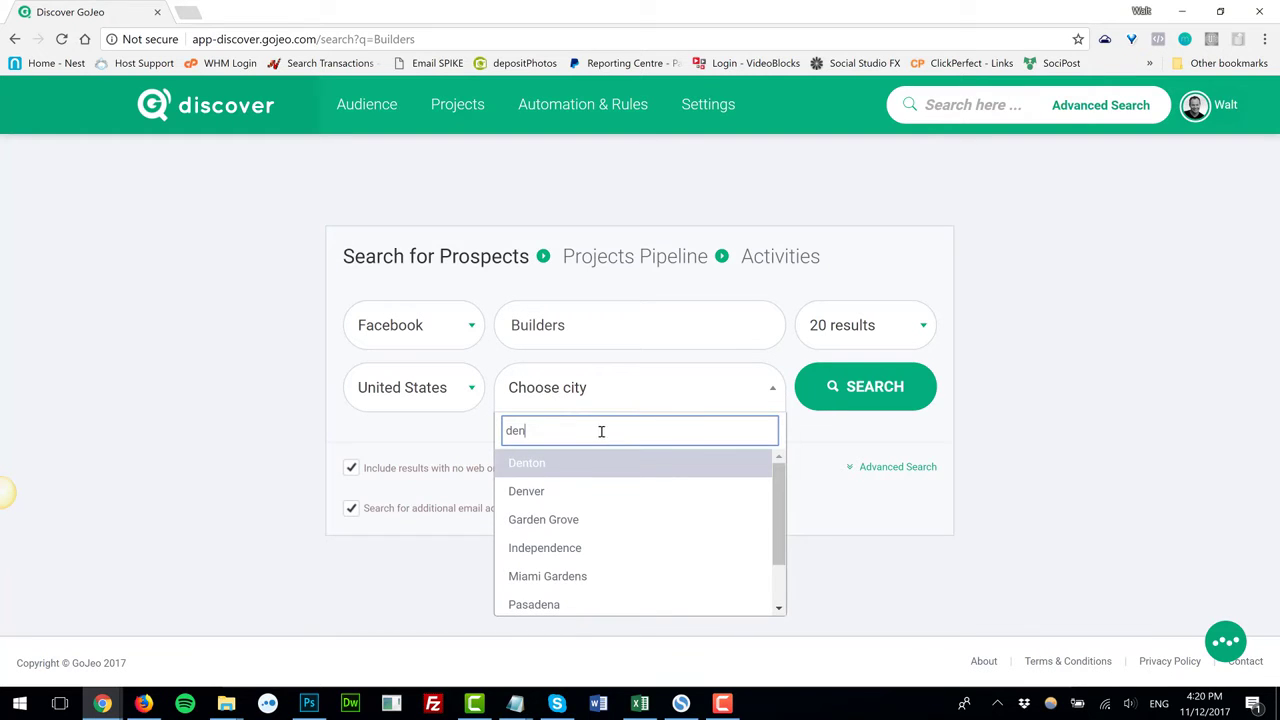
click(564, 491)
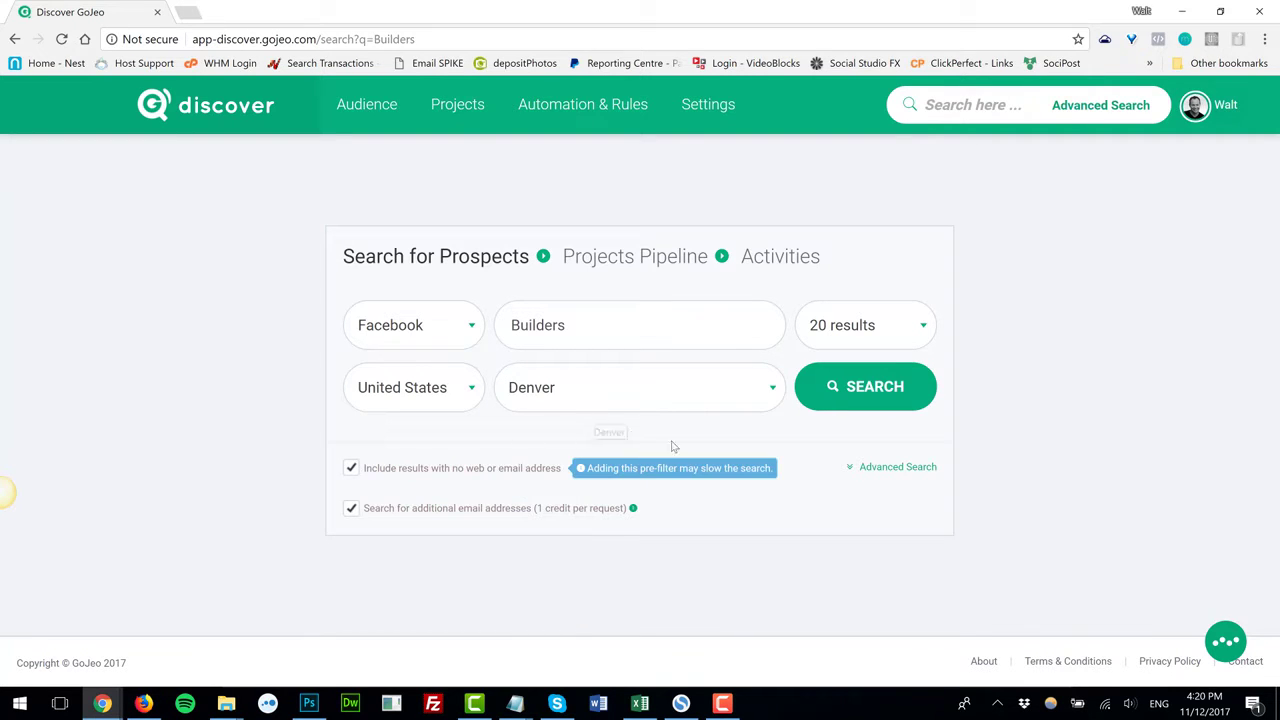
click(872, 469)
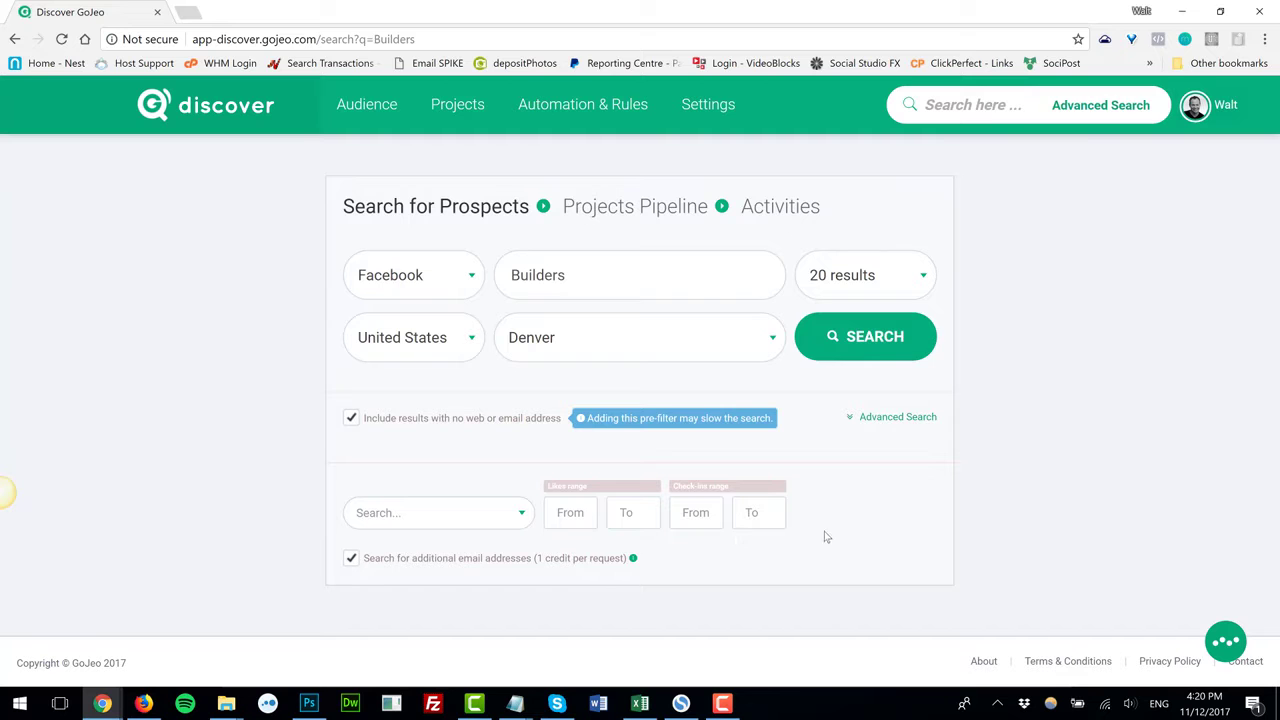
click(866, 356)
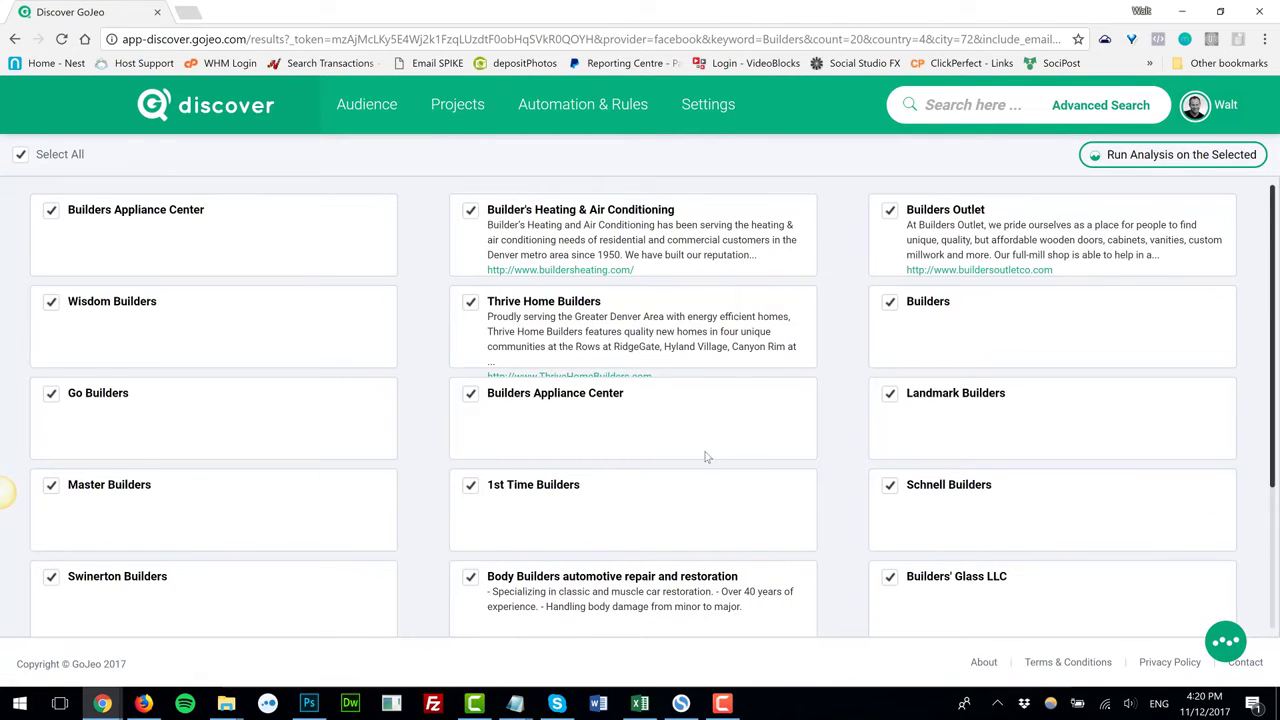
- Deselect all results and select only Builder's Heating & Air Conditioning, Thrive Home Builders and Builders Outlet
scroll(703, 455, down, 2)
scroll(703, 455, up, 2)
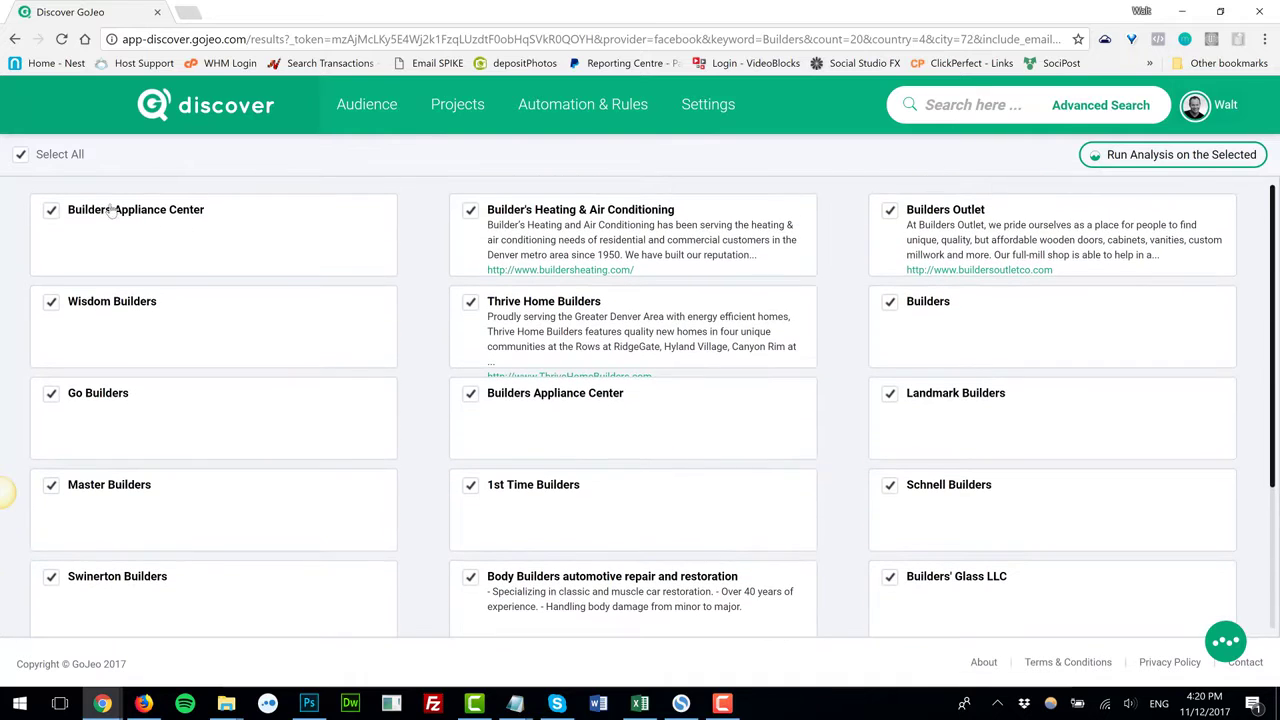
click(21, 154)
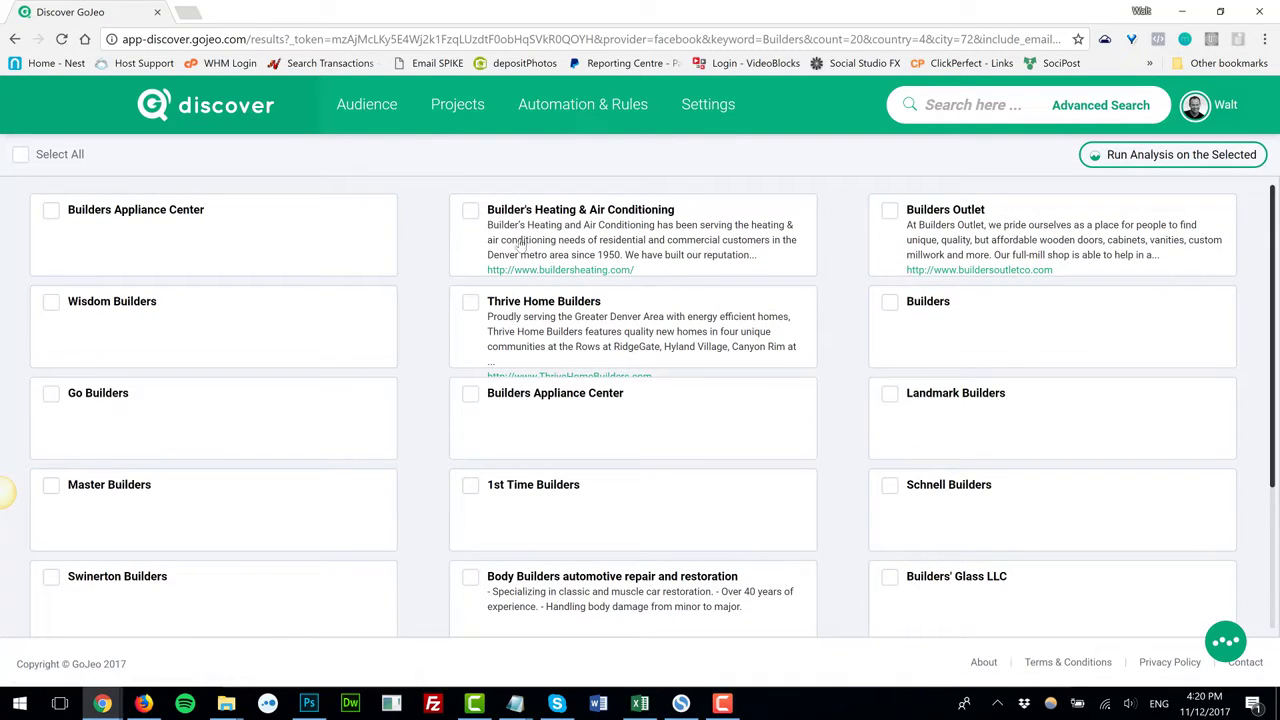
click(471, 212)
click(470, 302)
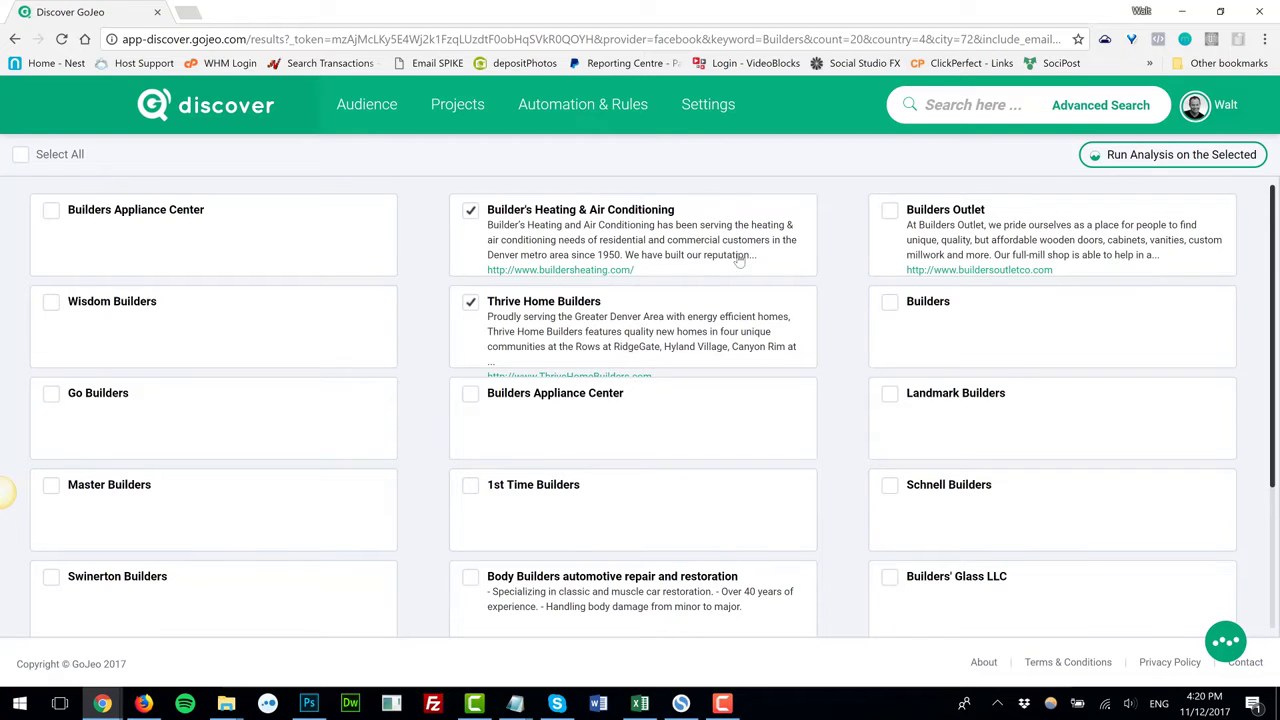
click(889, 211)
- Add Pradell Builders, Home Builders Association of Metro Denver and BLVD Builders, LLC to the selection and run the analysis on it
scroll(974, 420, down, 3)
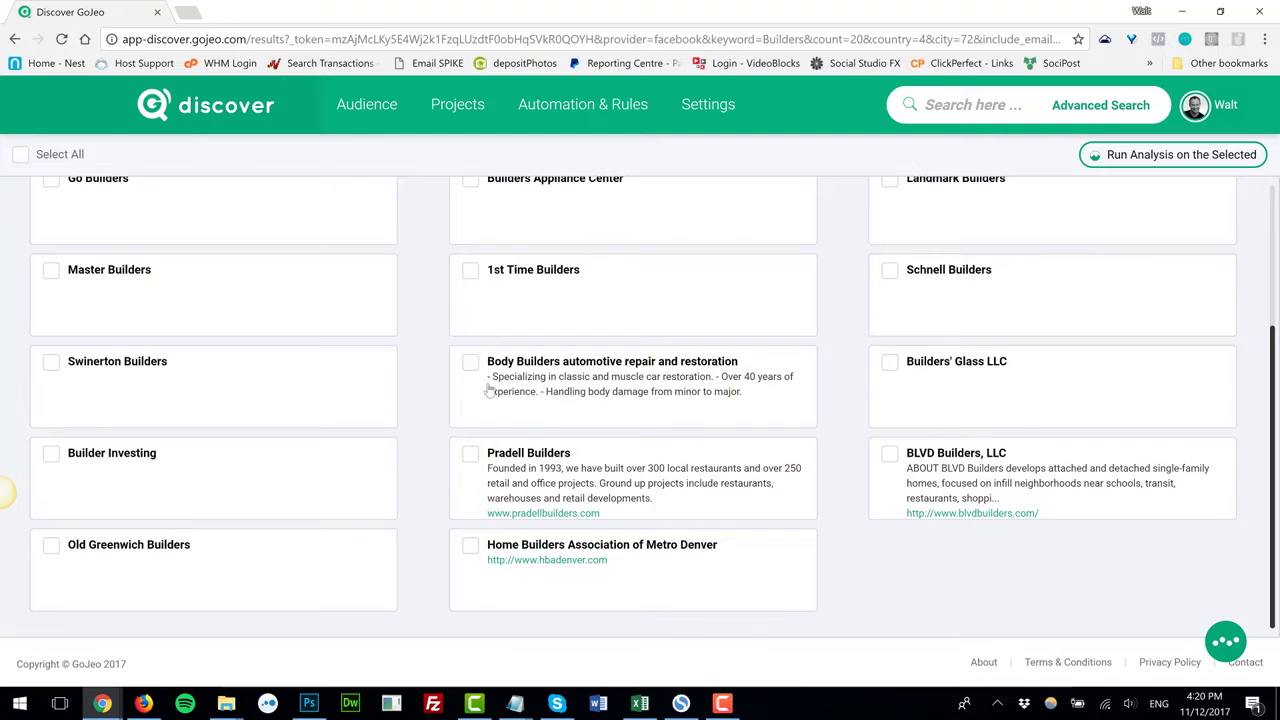
click(470, 454)
click(470, 545)
click(890, 455)
scroll(789, 394, up, 3)
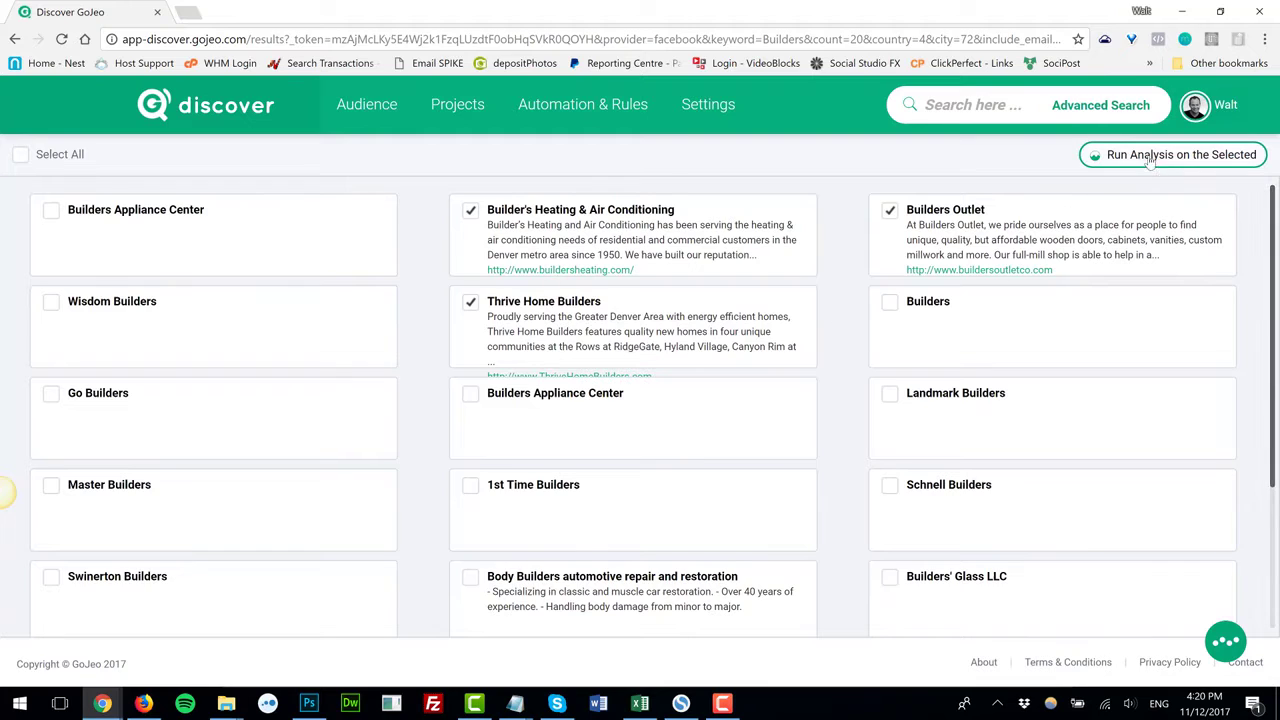
click(1148, 160)
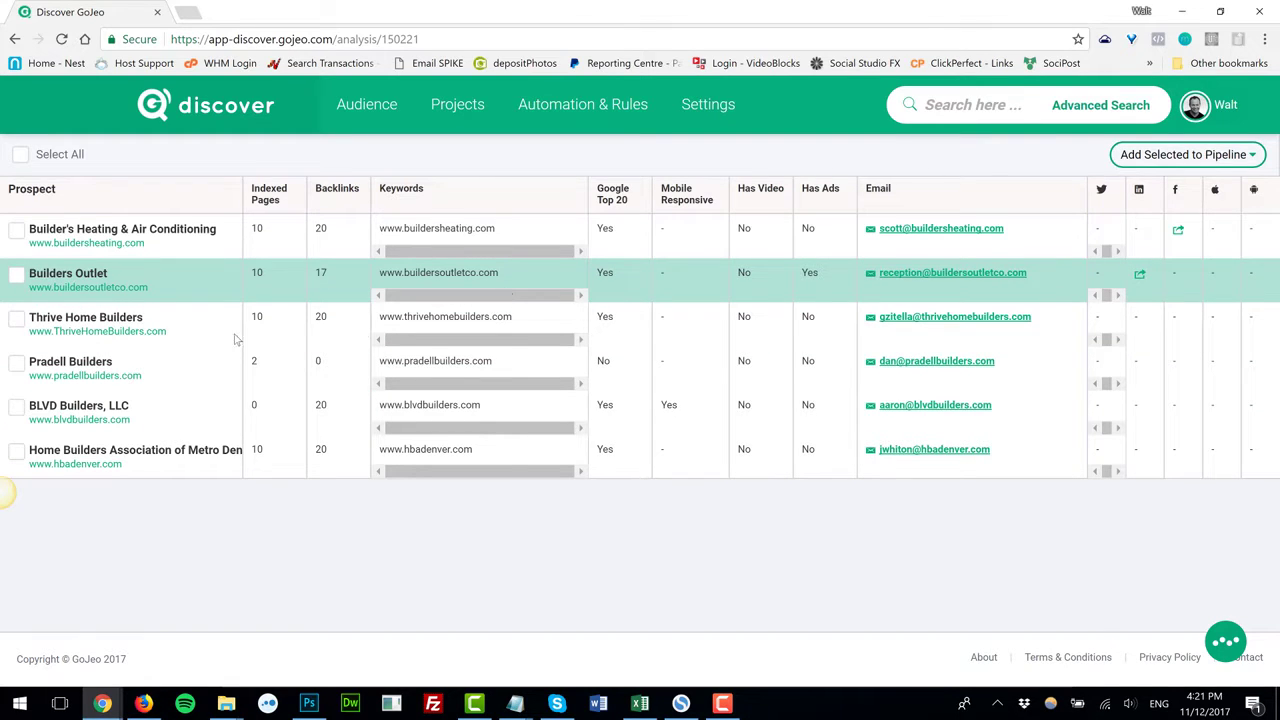
- View the website of Builder's Heating & Air Conditioning, and check mobile responsiveness and embedded video in its prospect overview
click(70, 248)
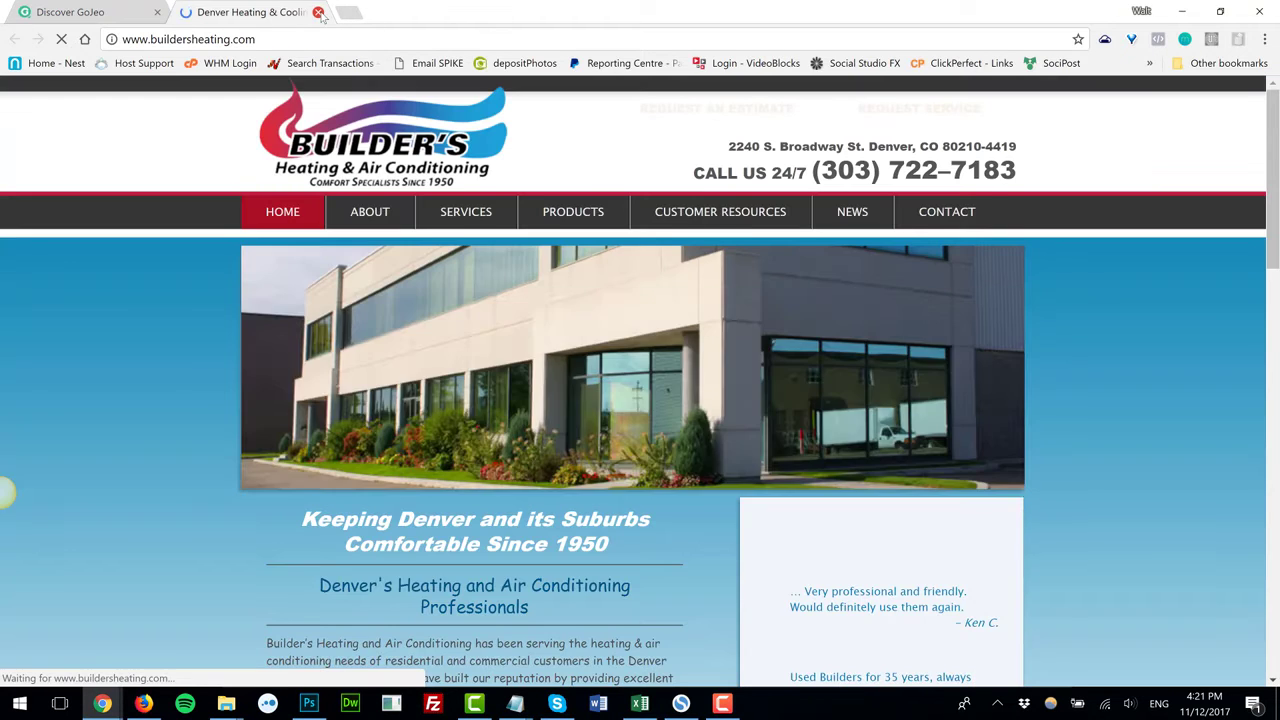
click(318, 12)
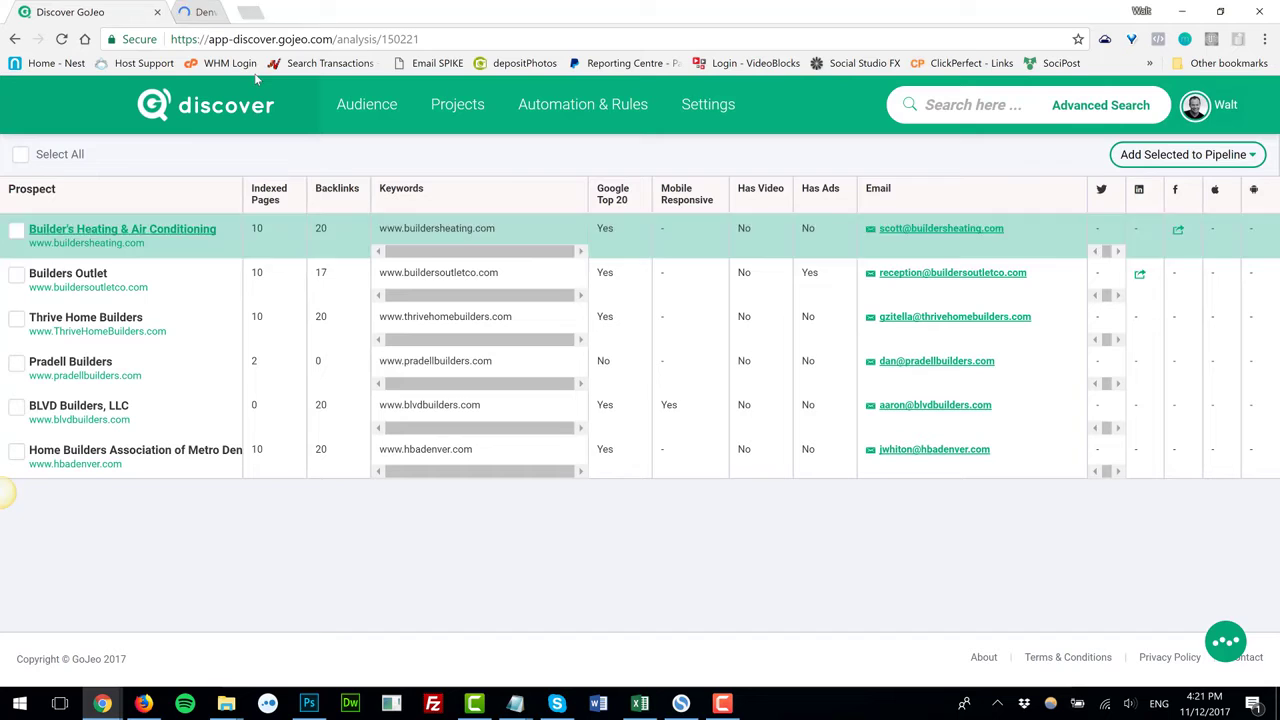
click(103, 230)
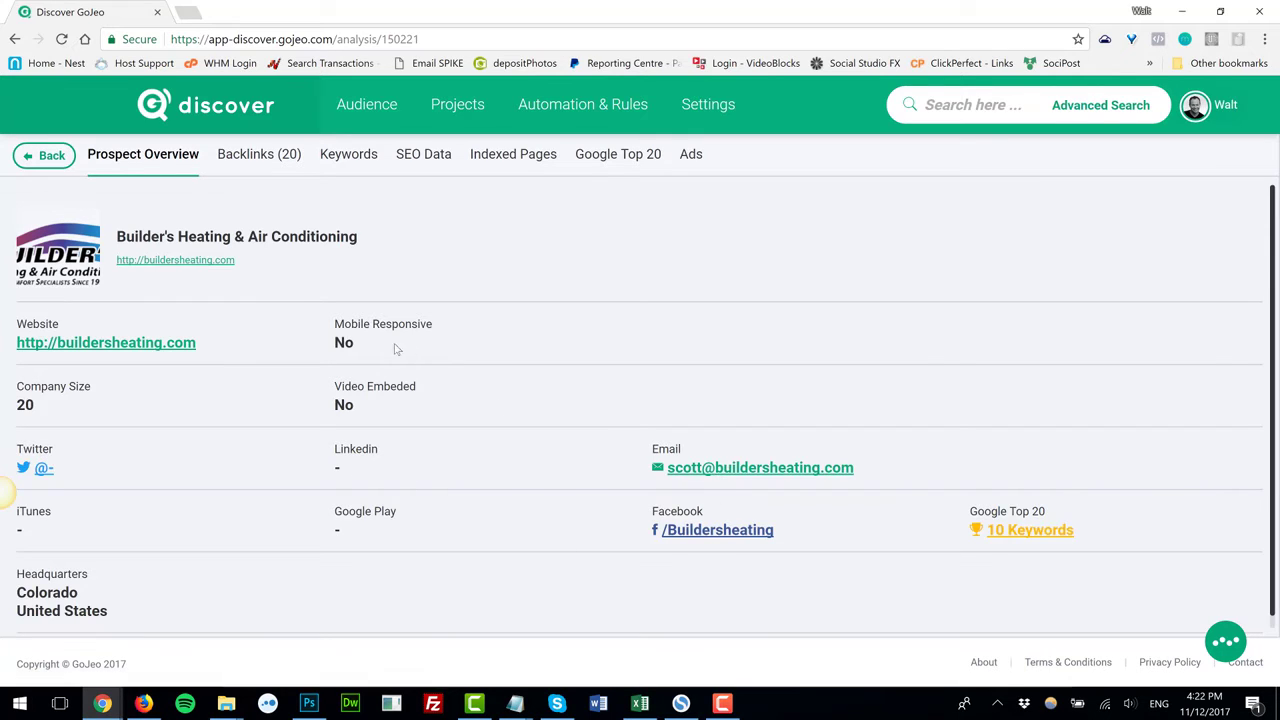
double_click(343, 343)
double_click(340, 404)
- Review the prospect's backlinks, SEO data, Google Top 20 rankings and ads, and return to the analysis list
click(260, 155)
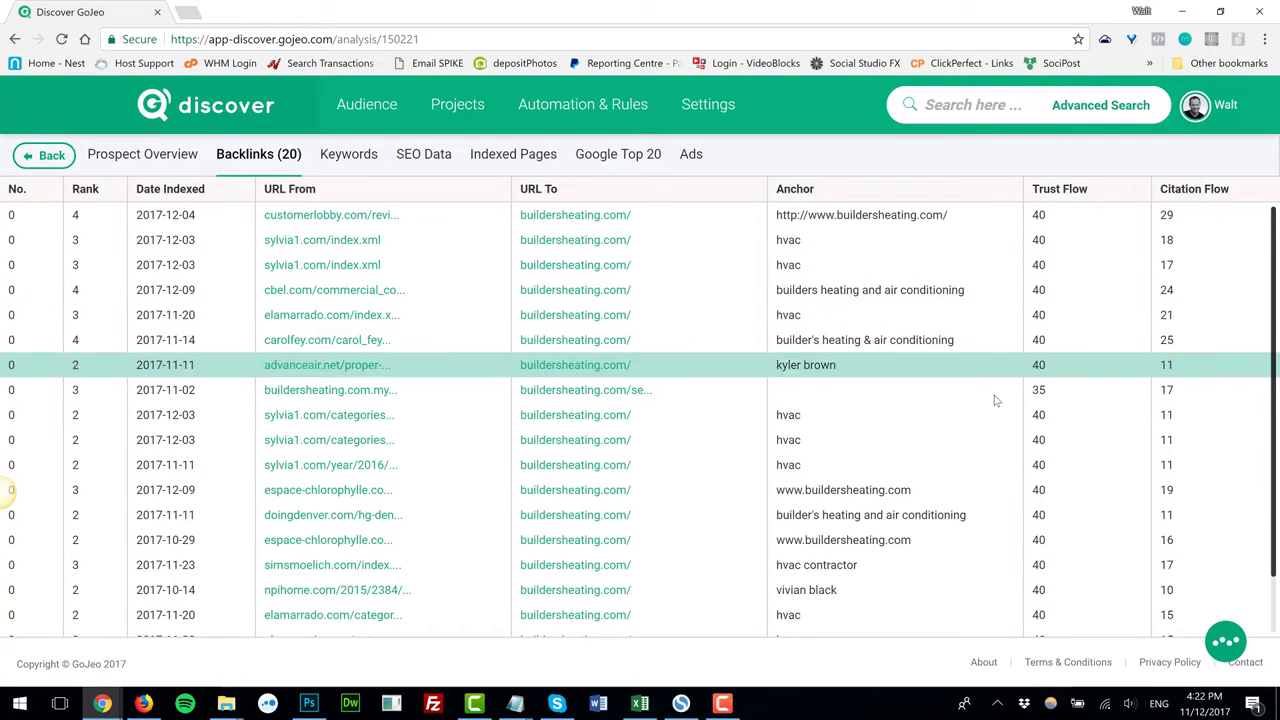
scroll(975, 395, down, 1)
scroll(970, 400, up, 1)
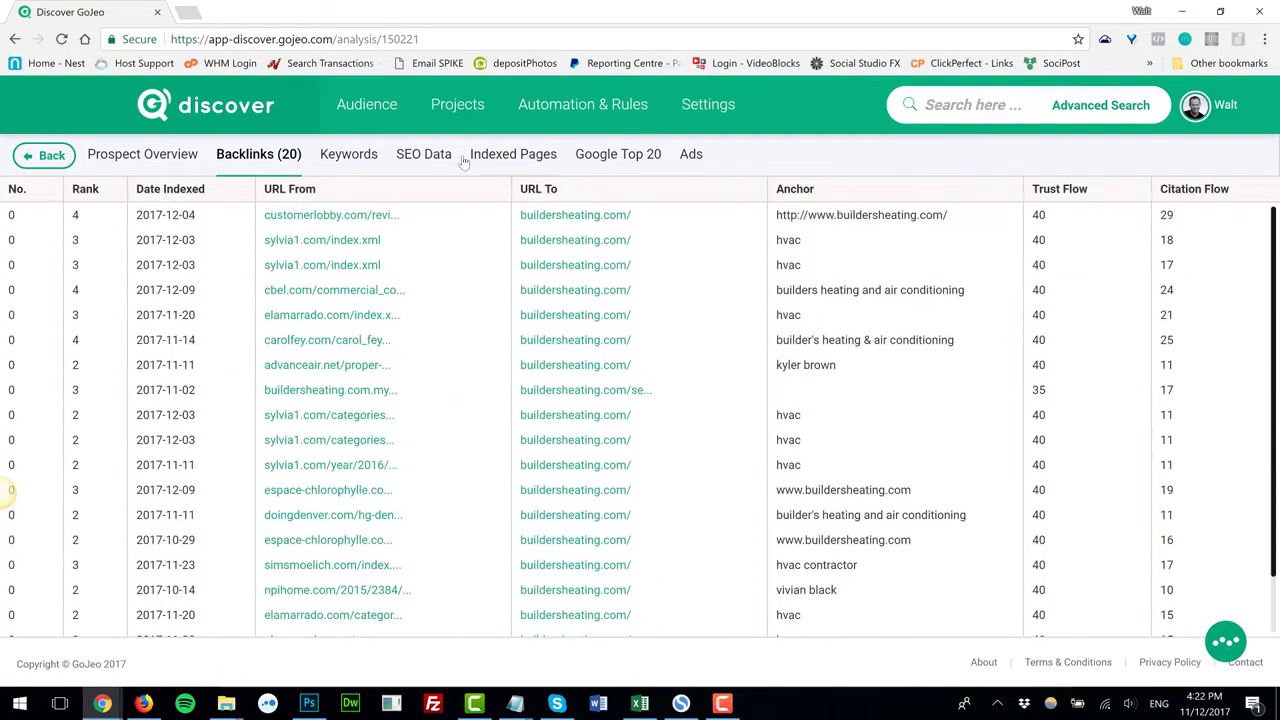
click(423, 156)
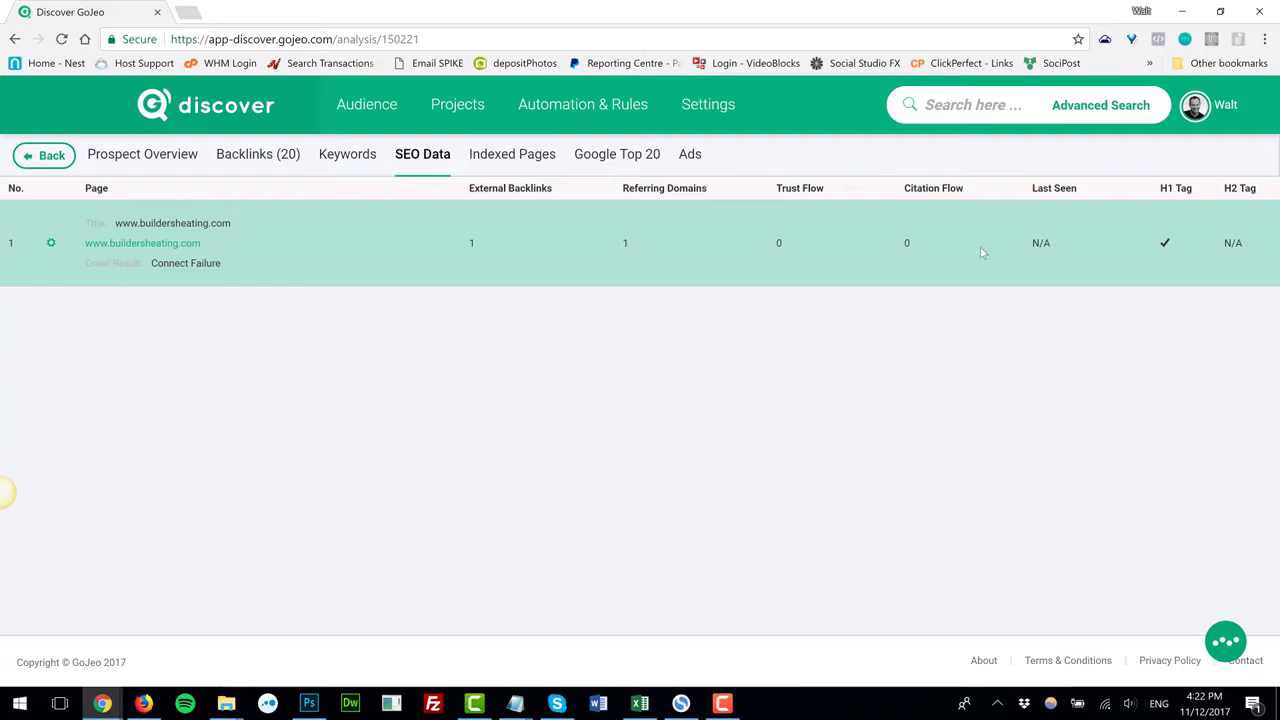
click(617, 154)
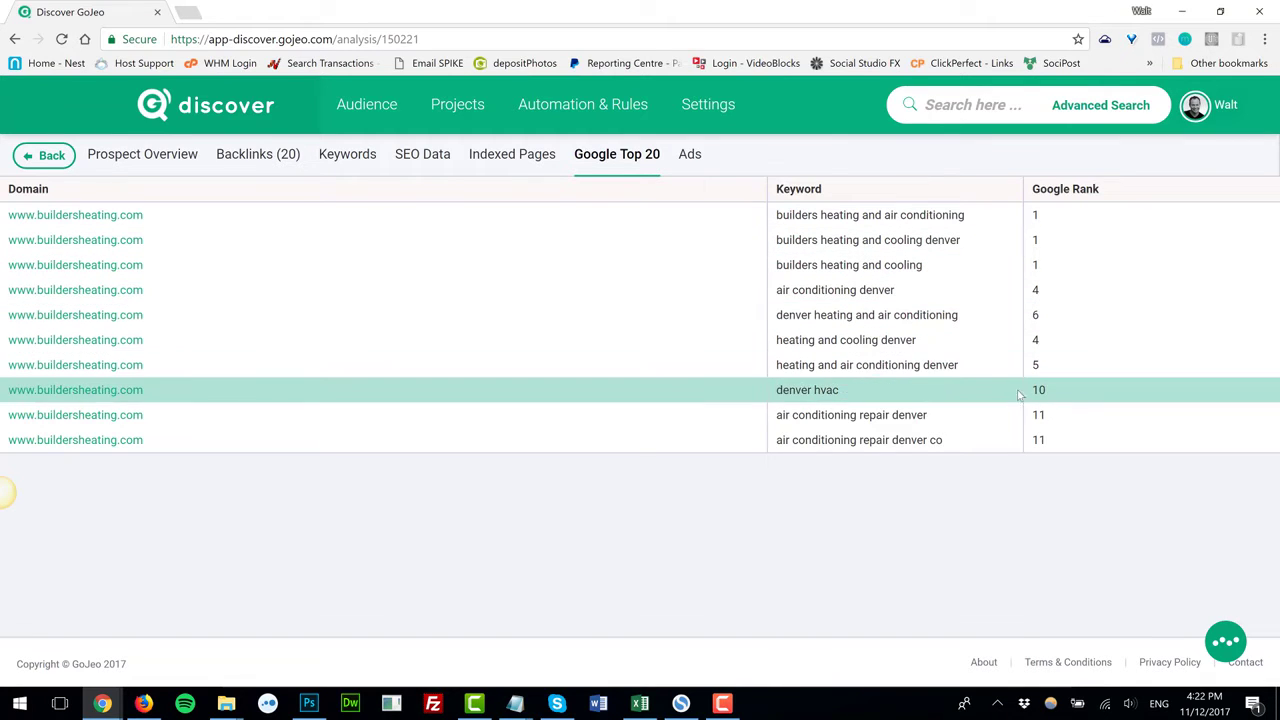
click(697, 158)
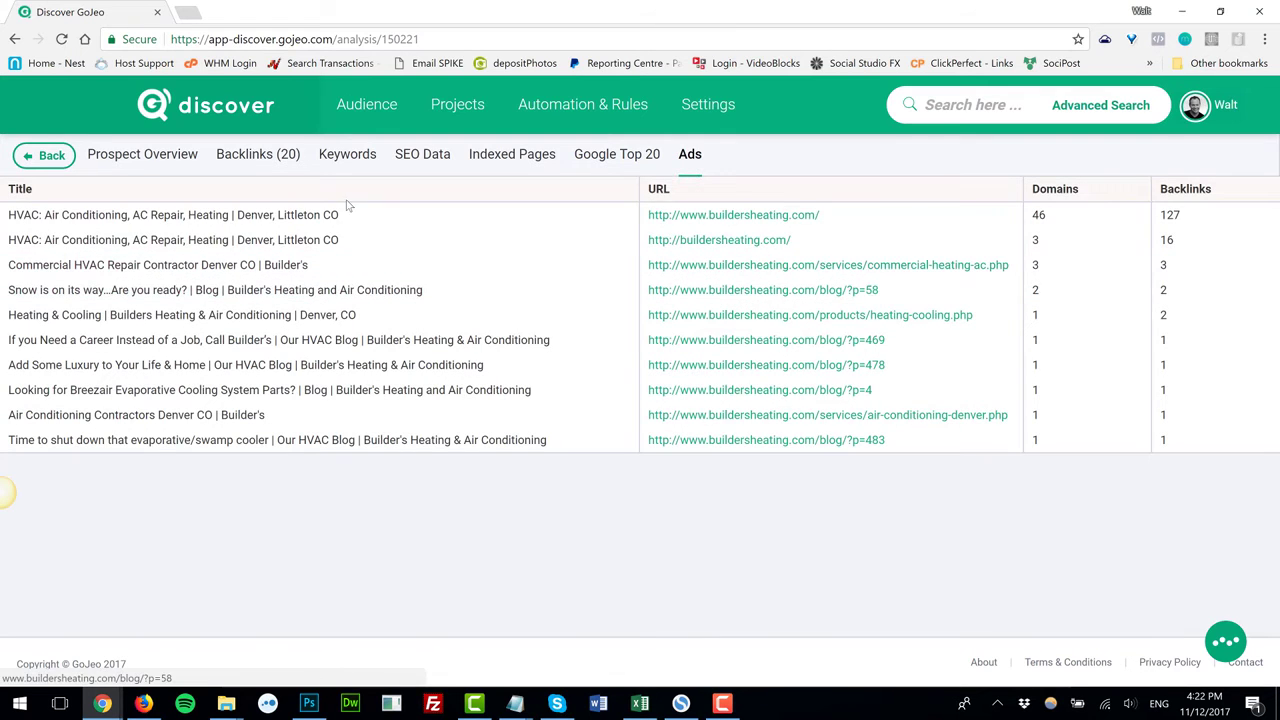
click(173, 162)
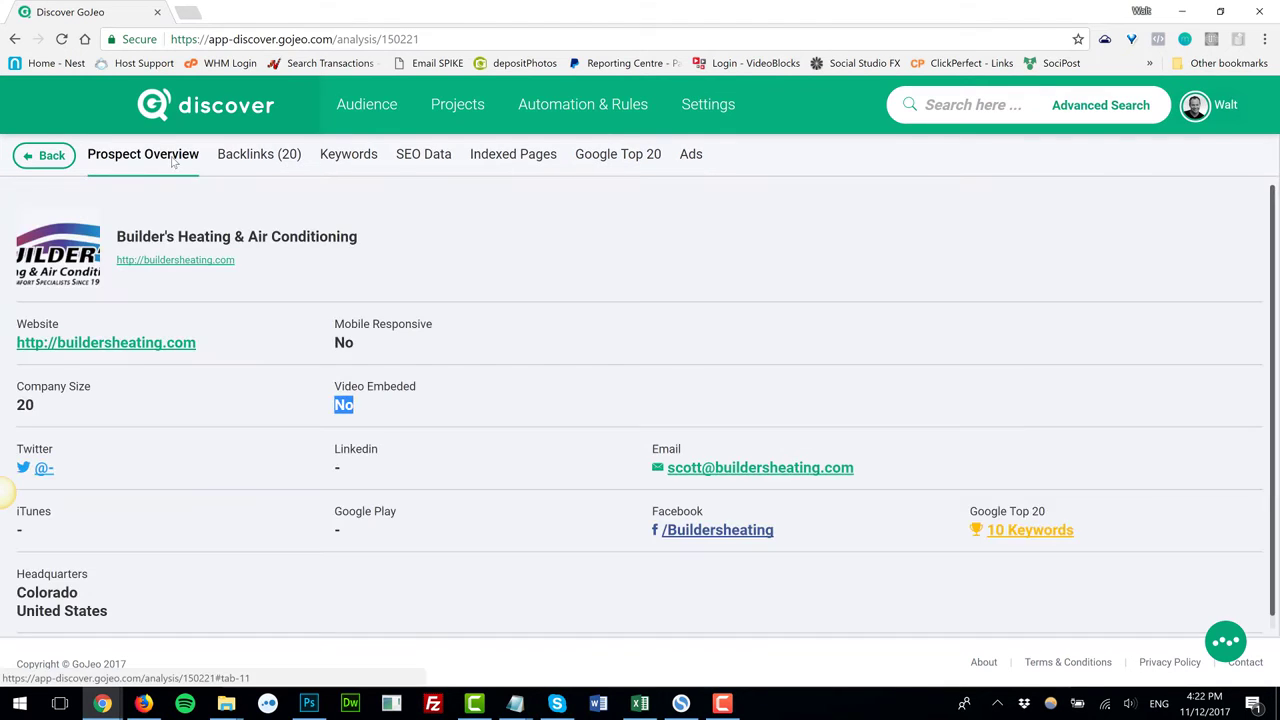
click(50, 156)
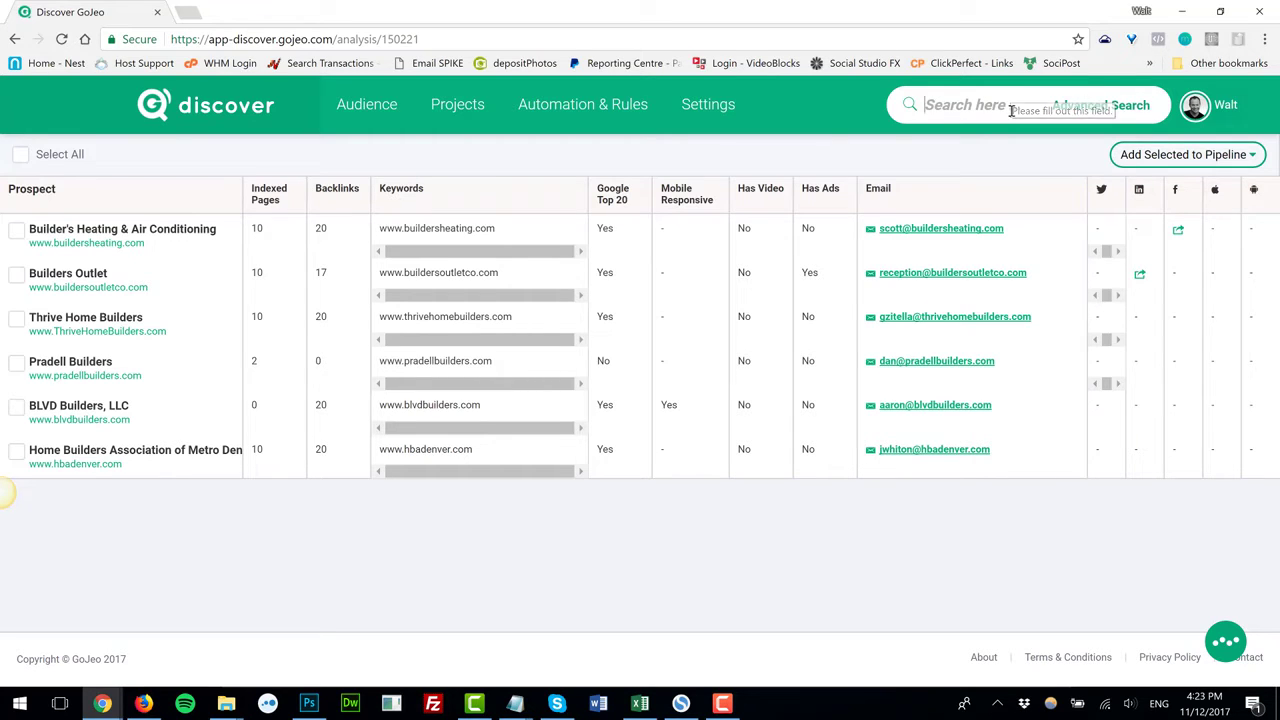
- Search Twitter worldwide for prospects with the keyword "Self Publishing"
text(Self Publishing)
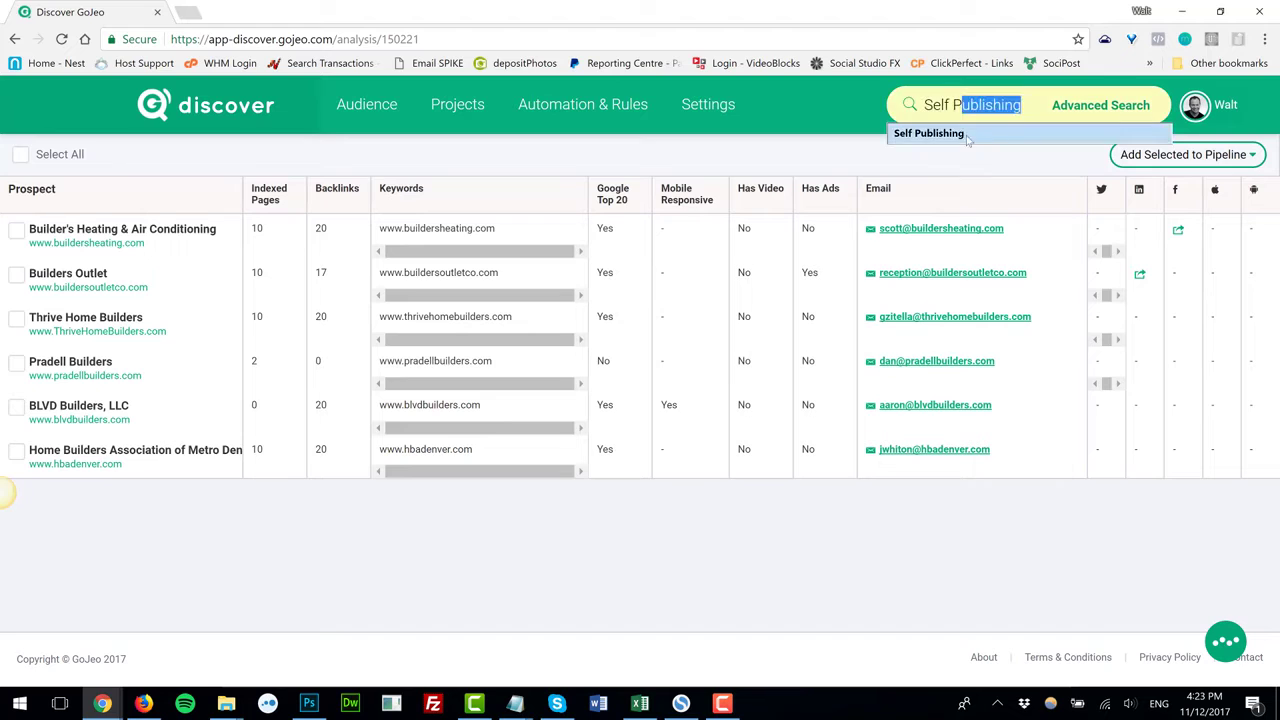
click(966, 137)
key(Return)
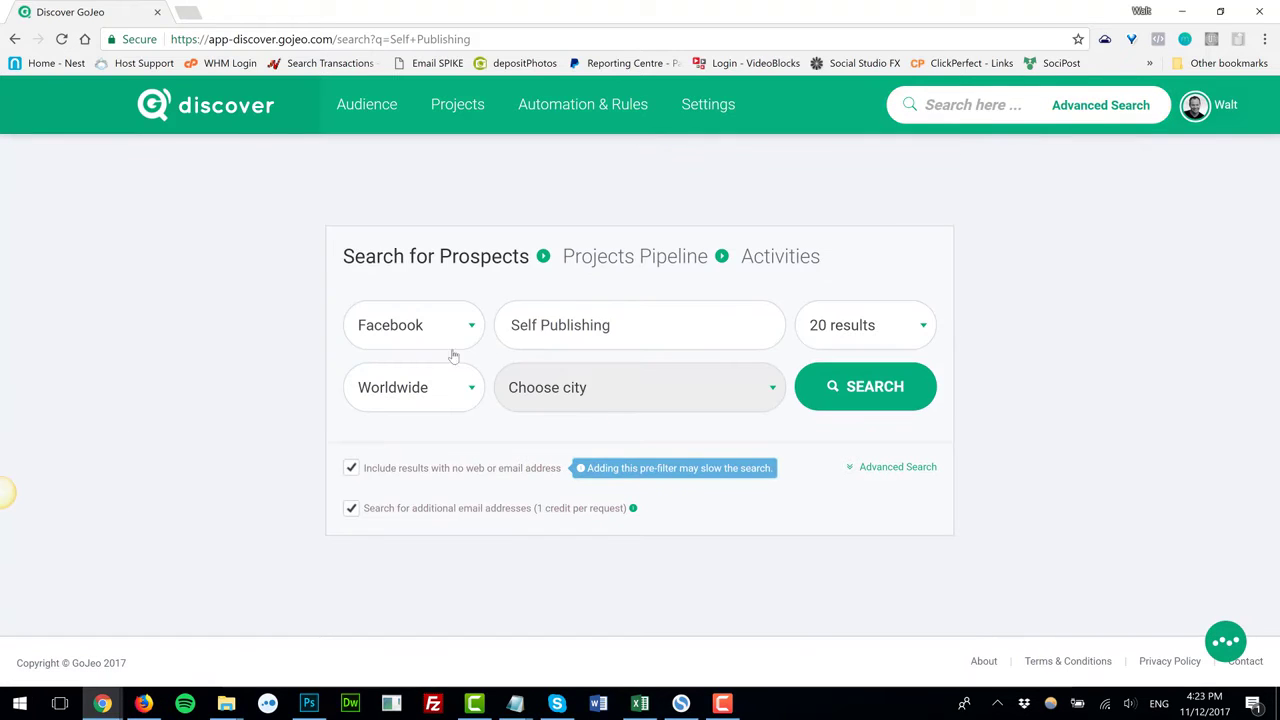
click(458, 338)
click(424, 399)
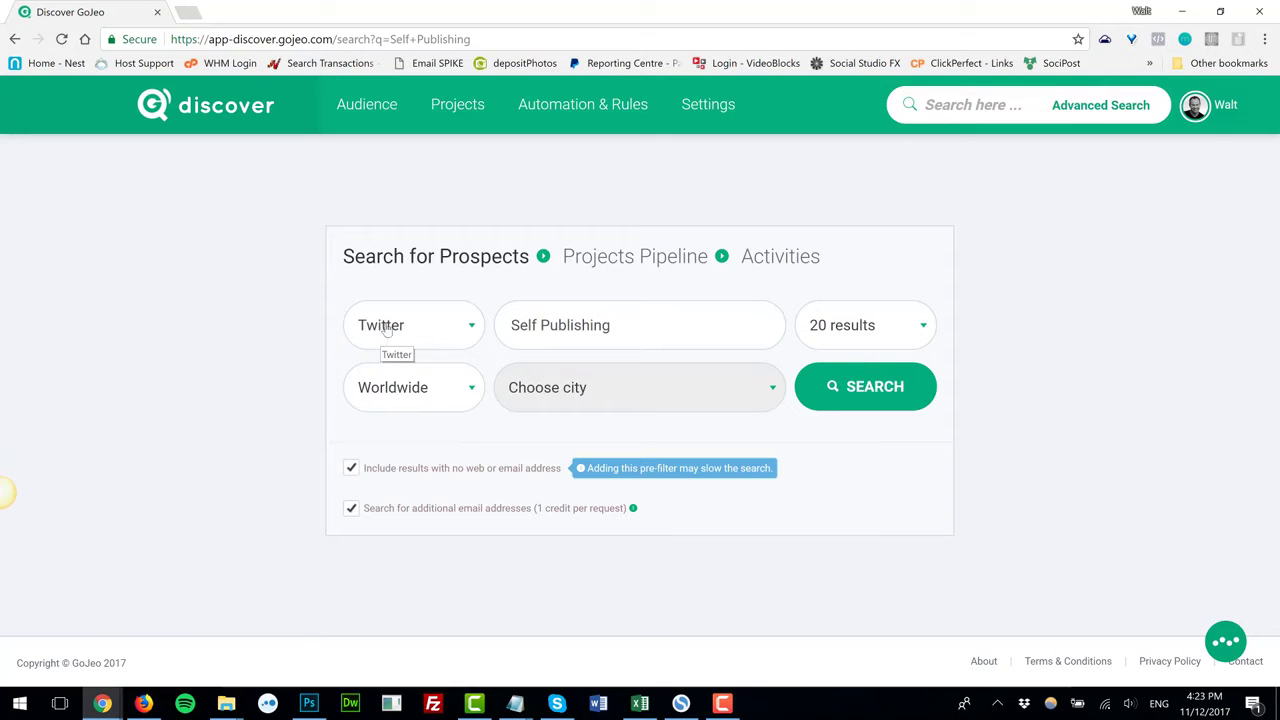
click(836, 388)
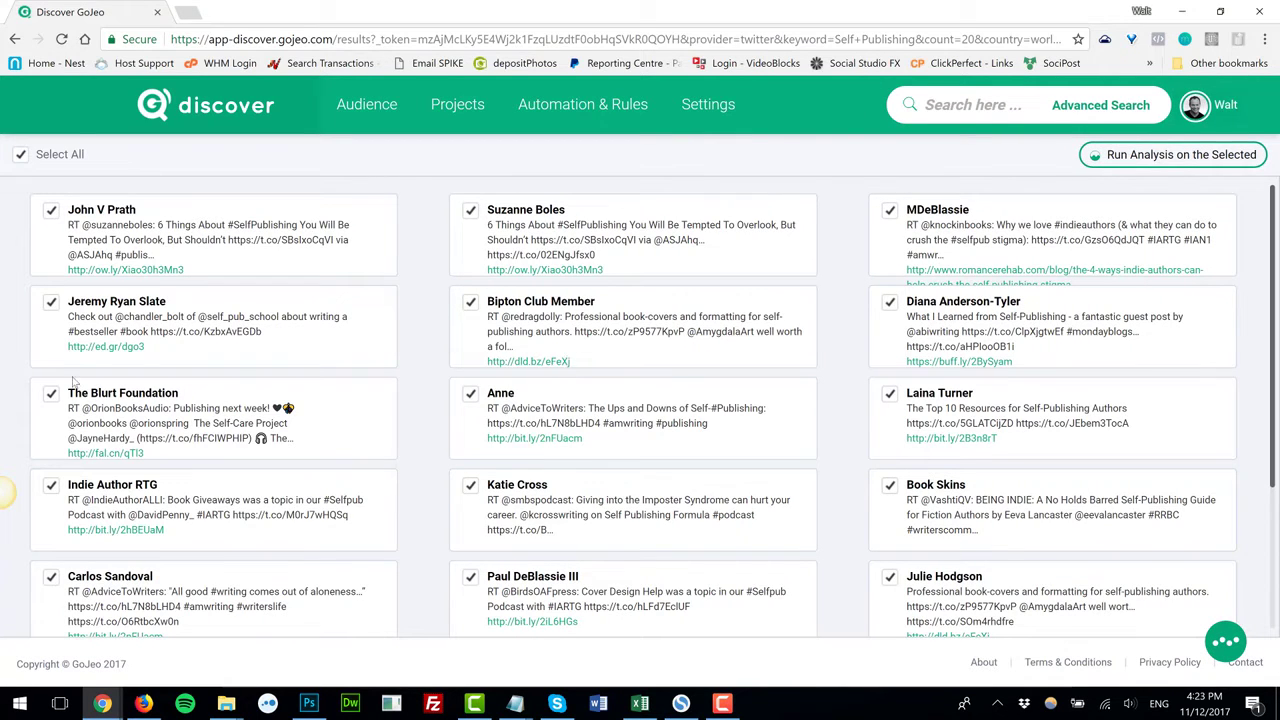
- Deselect all the self-publishing results and look through the list
click(21, 156)
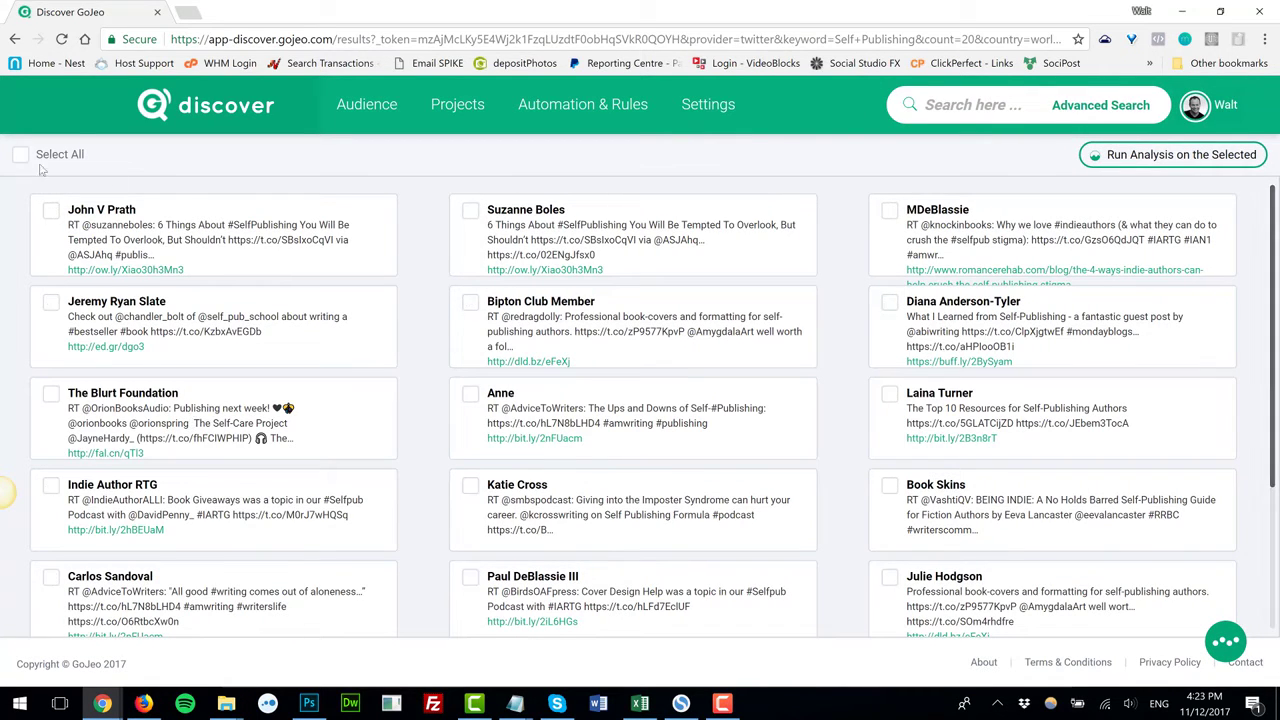
scroll(324, 398, down, 4)
scroll(333, 400, up, 3)
scroll(333, 400, up, 2)
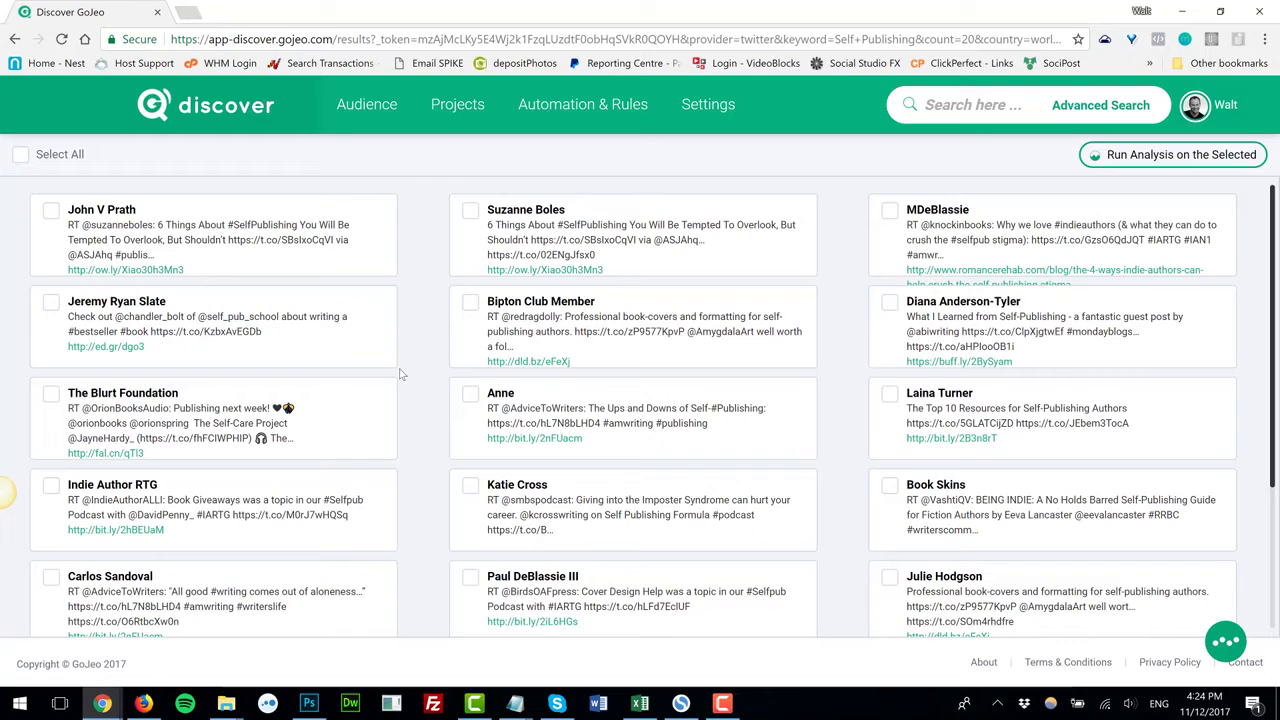
- Search LinkedIn for prospects with the keyword "Sales Management", keeping 20 results
click(961, 113)
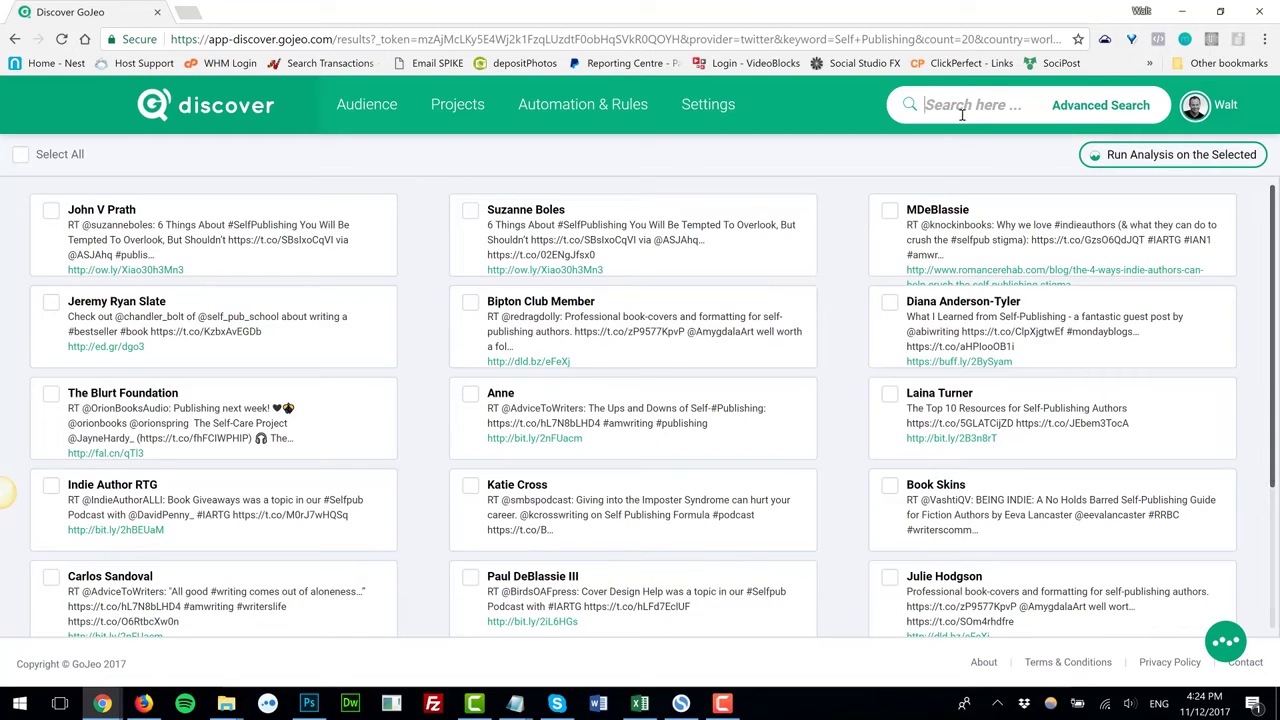
text(Sales Ma)
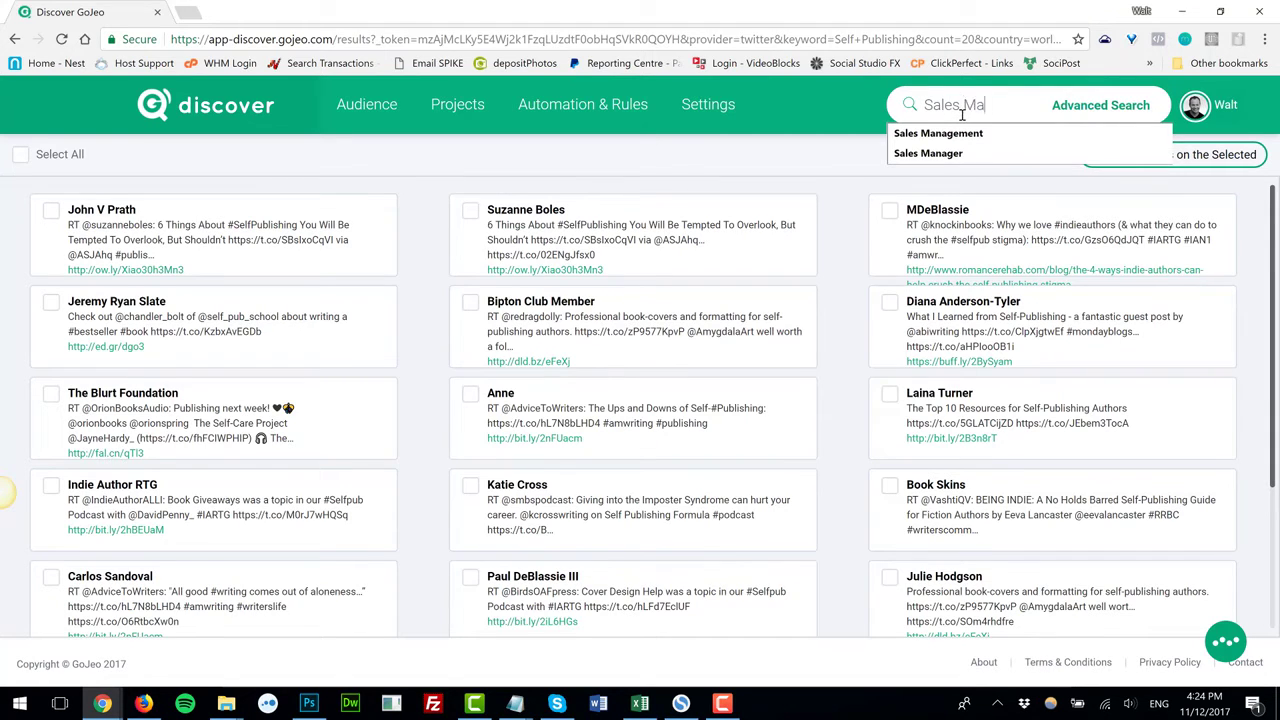
text(nagement)
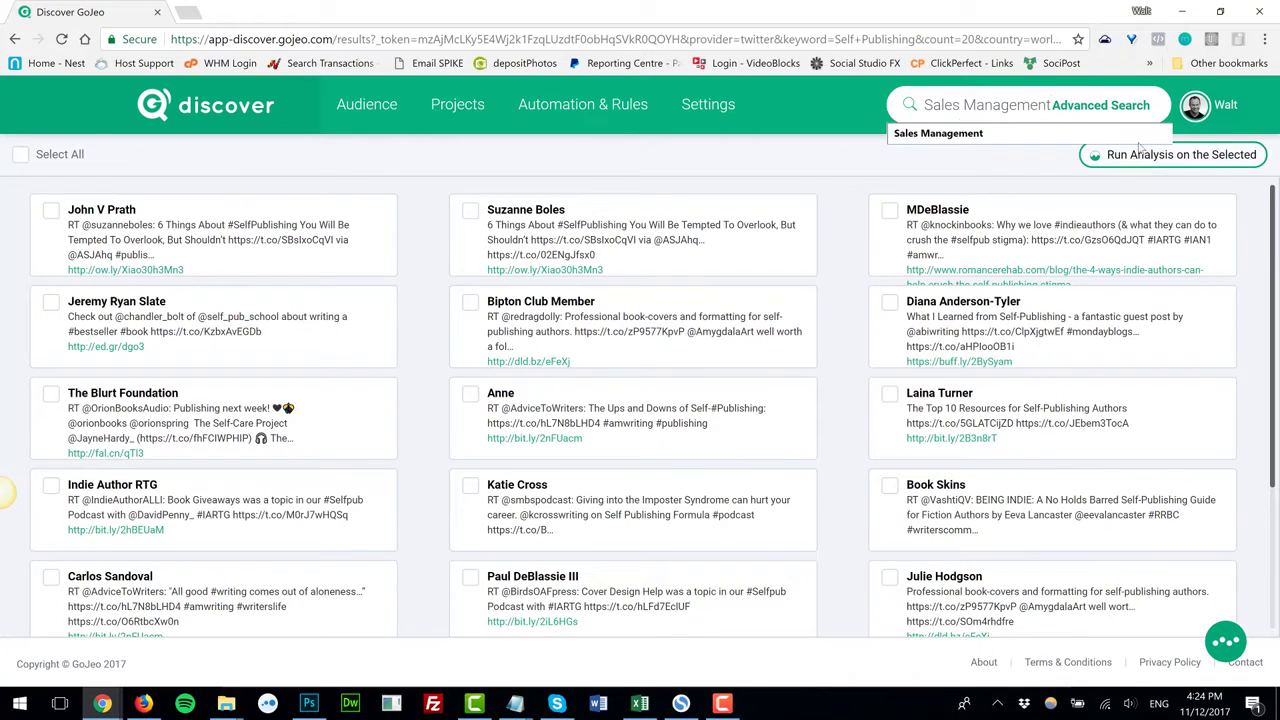
click(1085, 112)
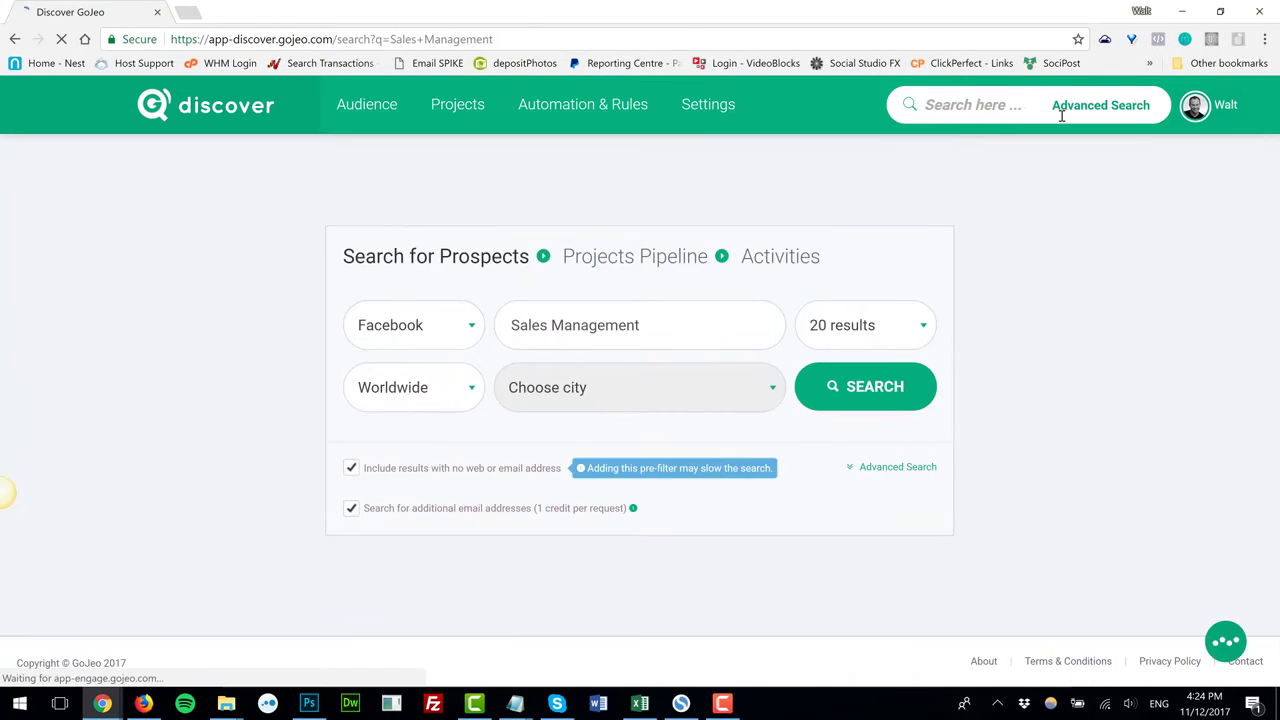
click(472, 333)
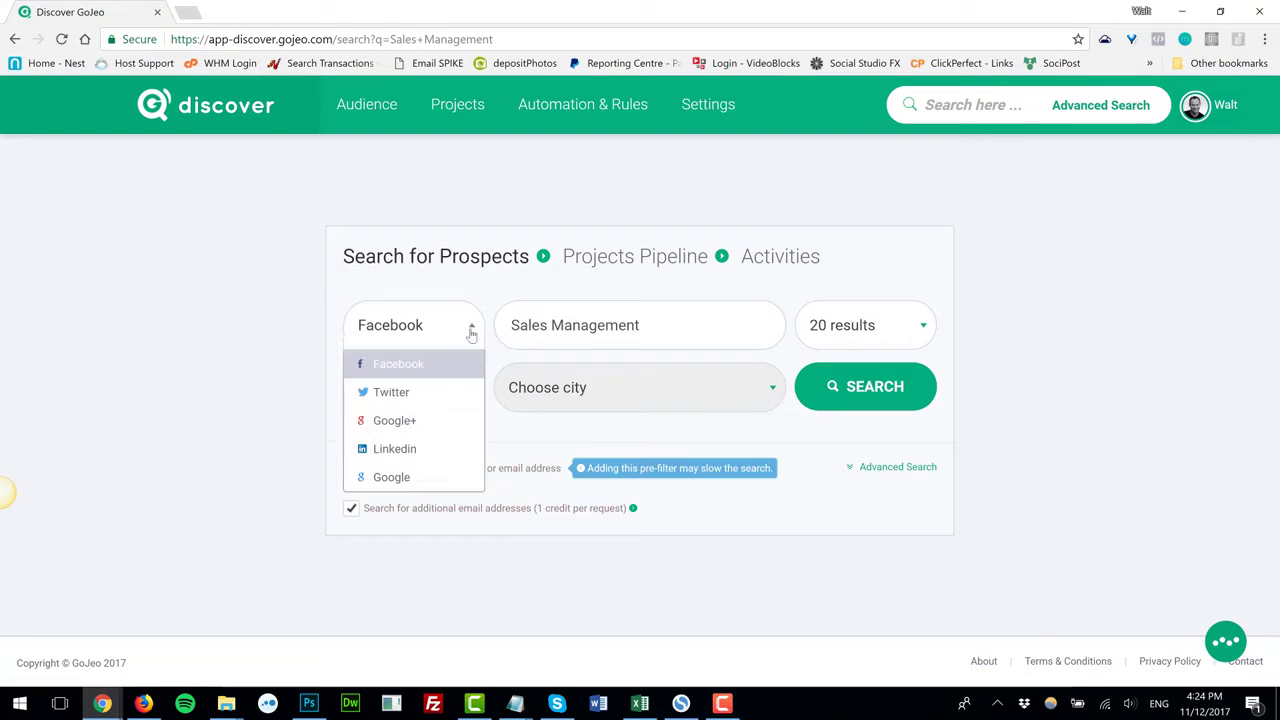
click(398, 449)
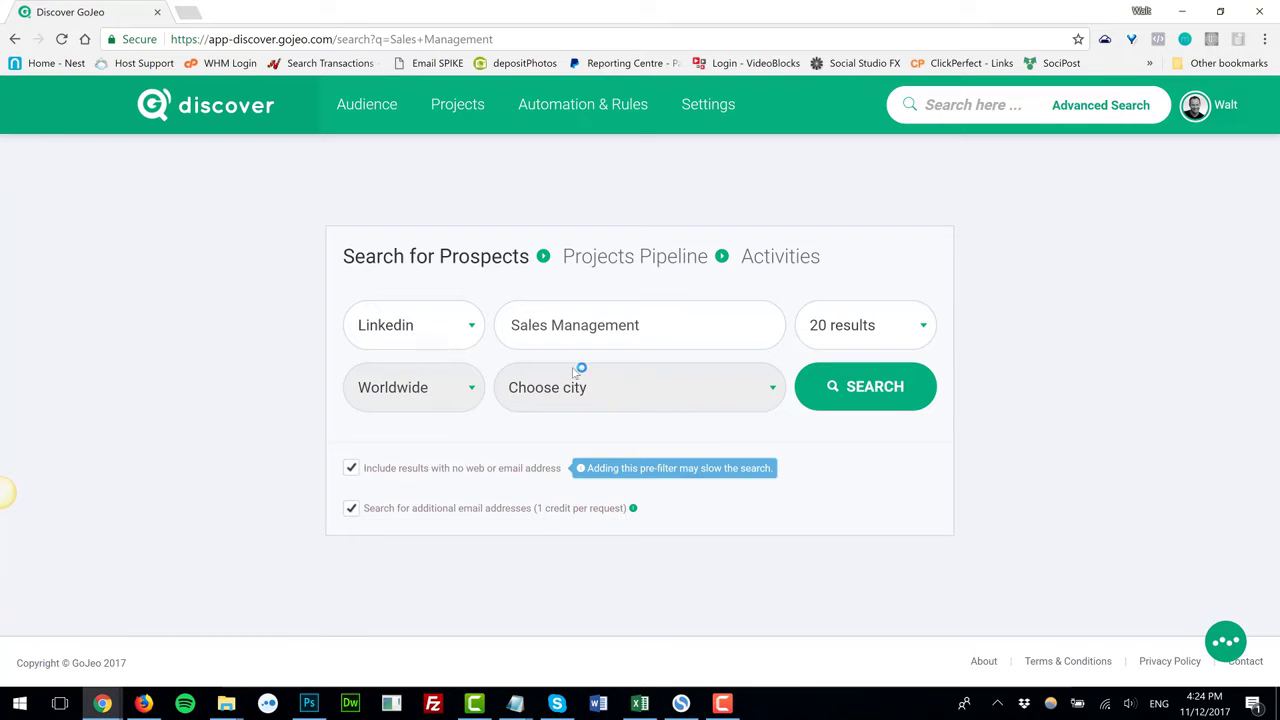
click(858, 392)
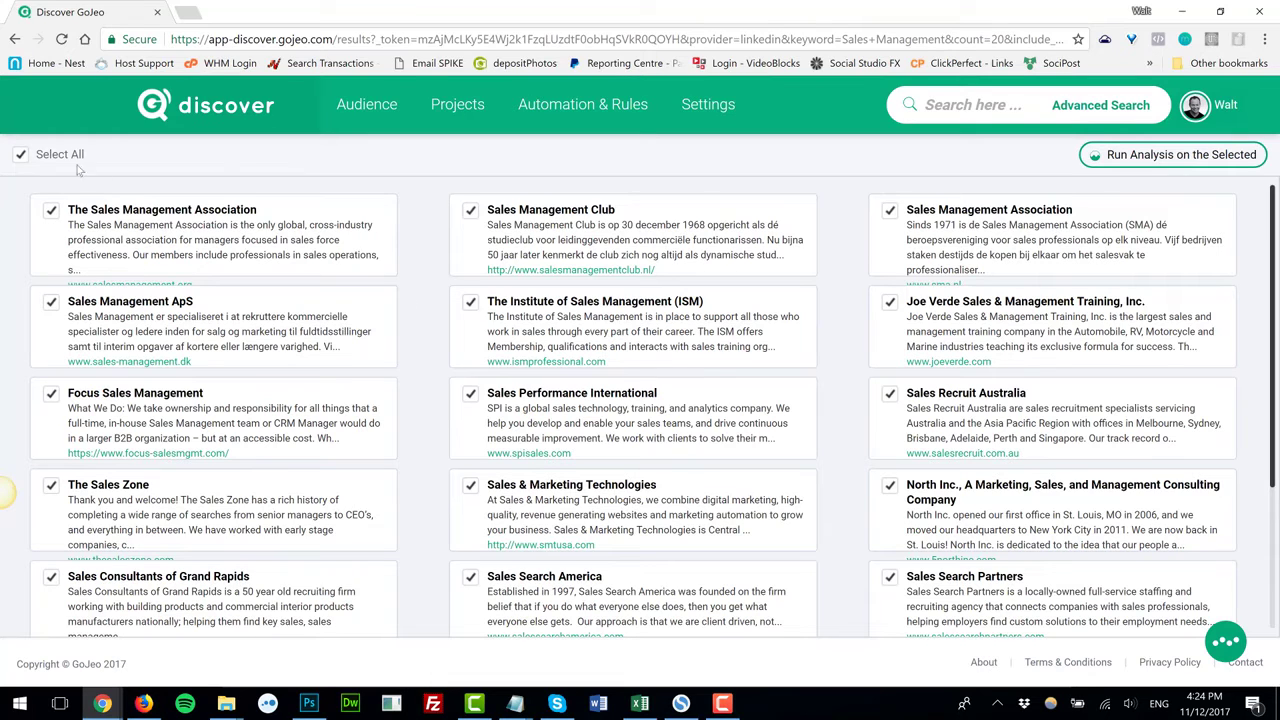
- Select only The Sales Management Association, Sales Management ApS, Focus Sales Management, The Sales Zone and Sales Management Club, and run the analysis on them
click(21, 154)
click(51, 210)
click(51, 302)
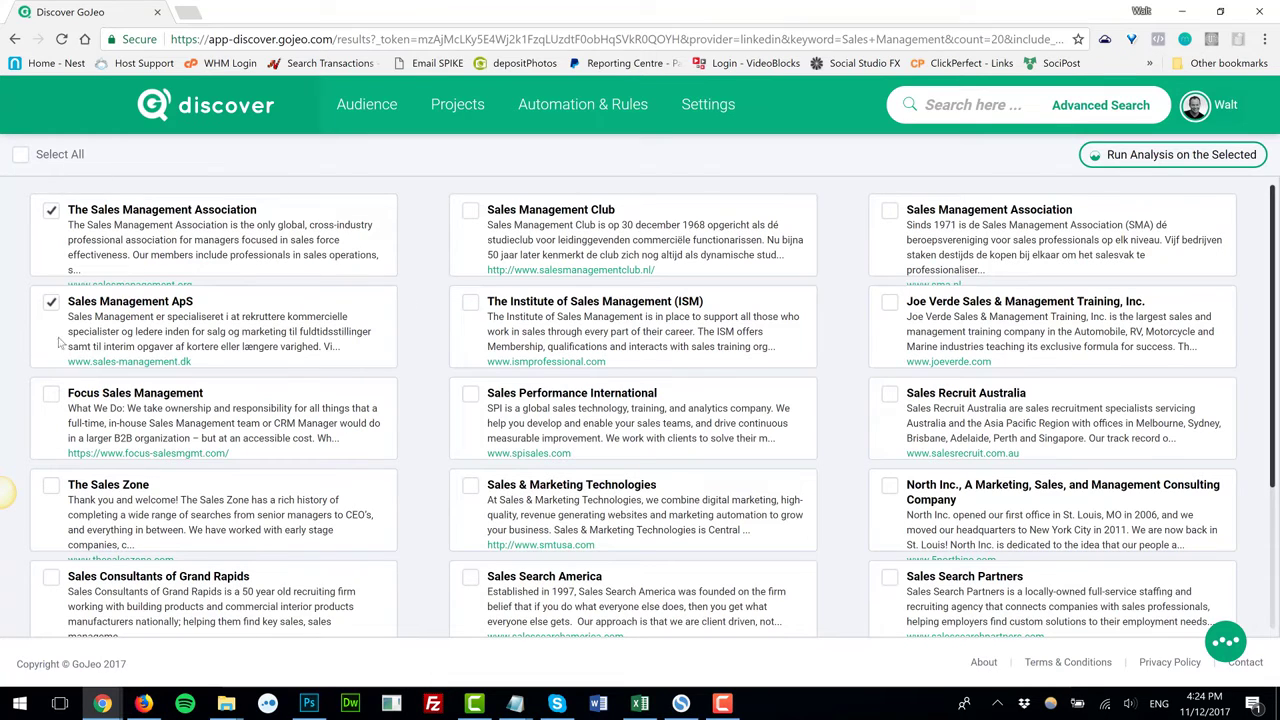
click(51, 393)
click(51, 485)
click(471, 211)
click(1116, 156)
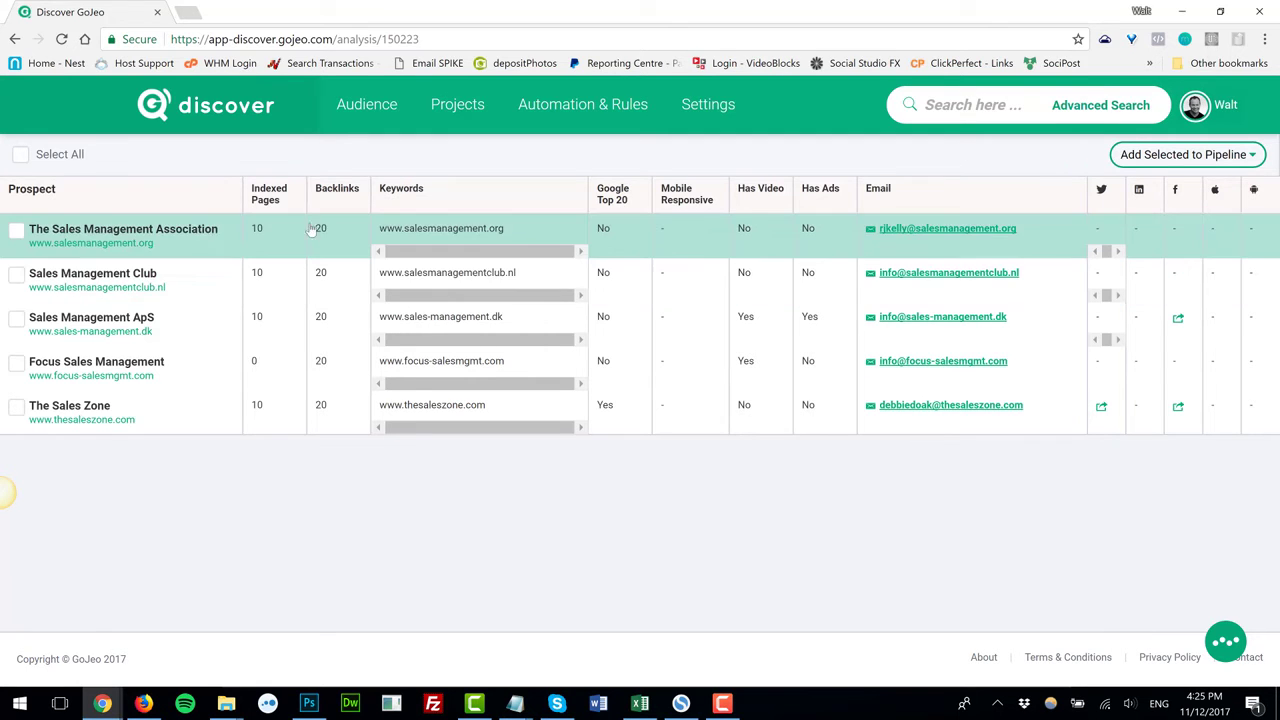
- View the prospect overview of The Sales Management Association and return to the analysis list
click(150, 234)
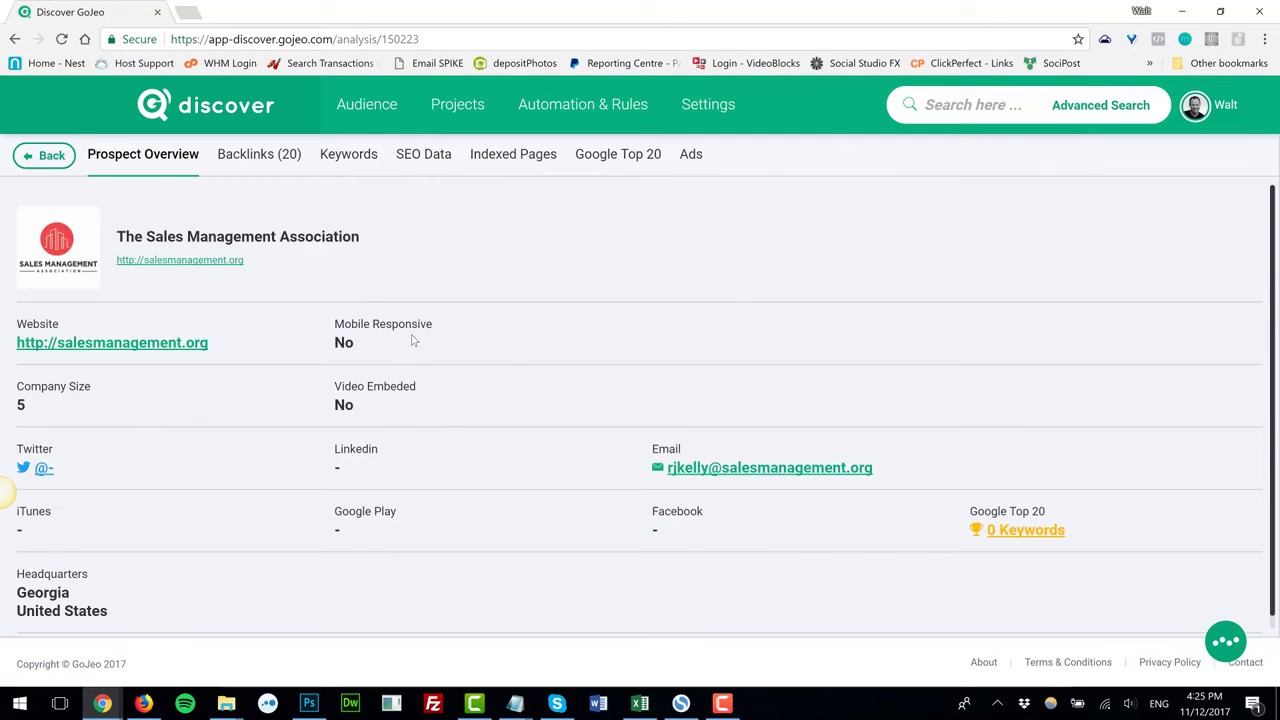
click(44, 155)
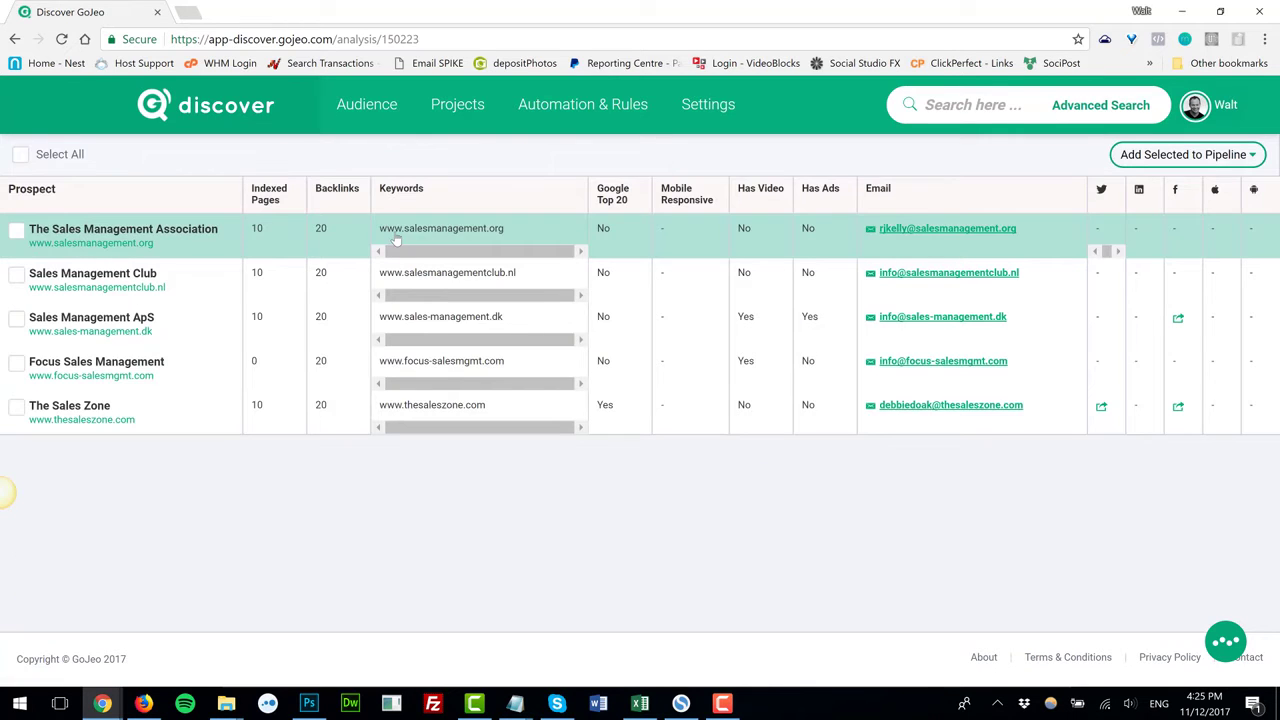
- Add The Sales Management Association, Sales Management Club and Sales Management ApS to the Leads stage of the Sales Manager project
click(22, 234)
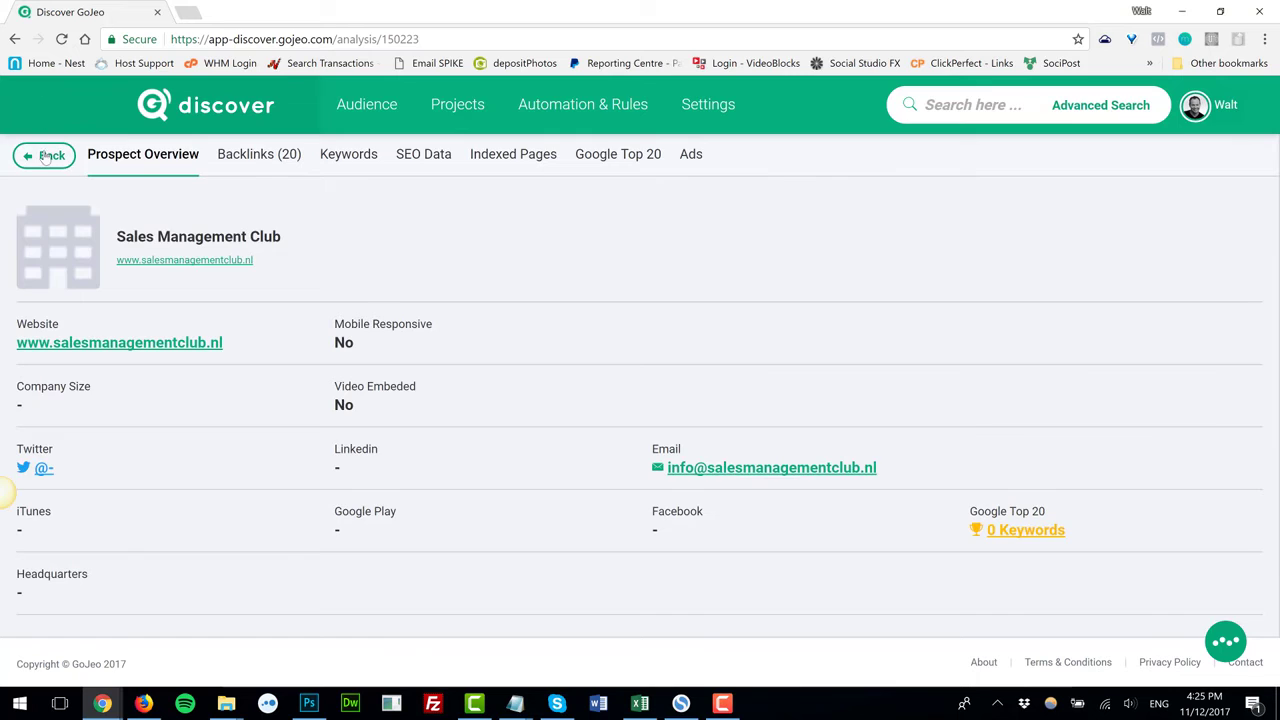
click(44, 155)
click(17, 276)
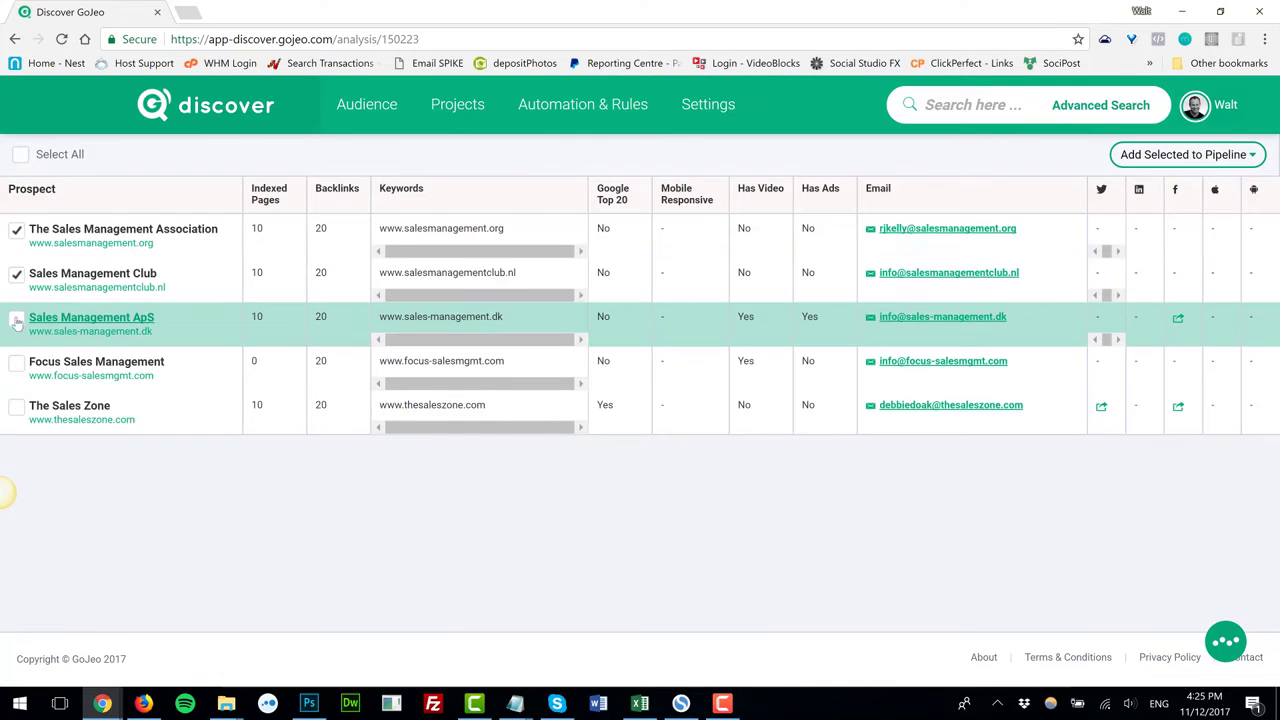
click(17, 319)
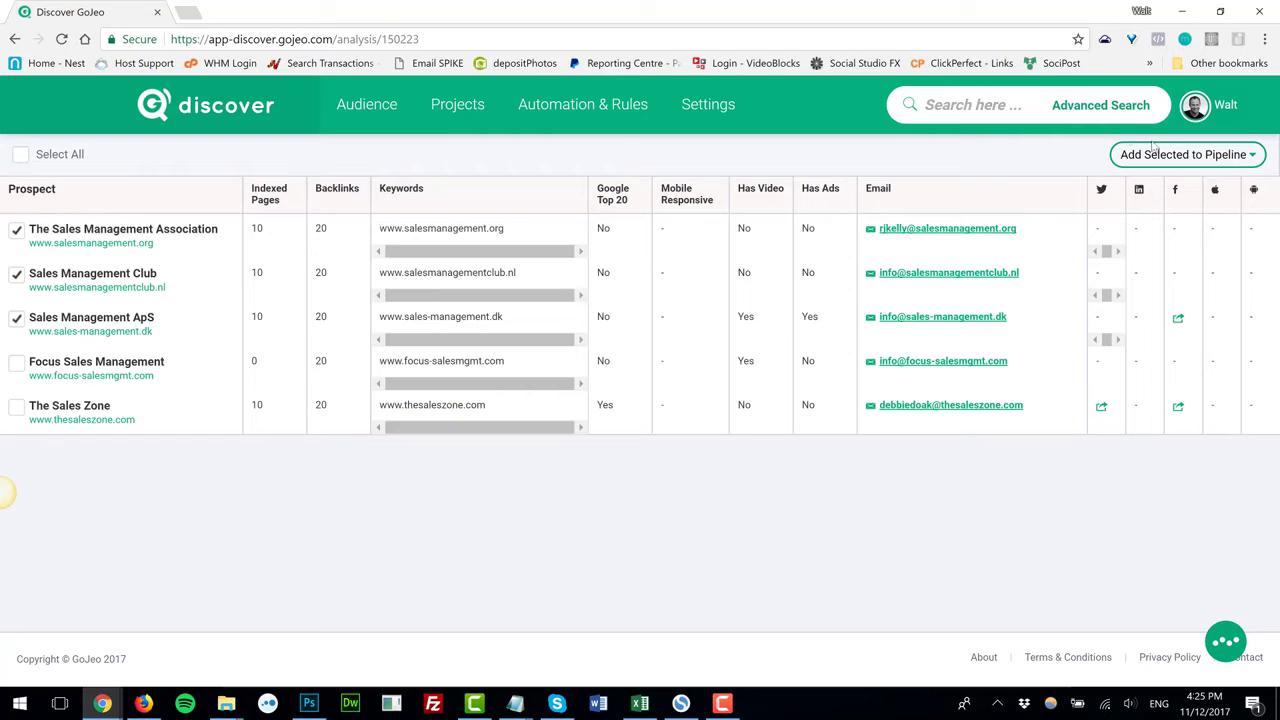
click(1236, 159)
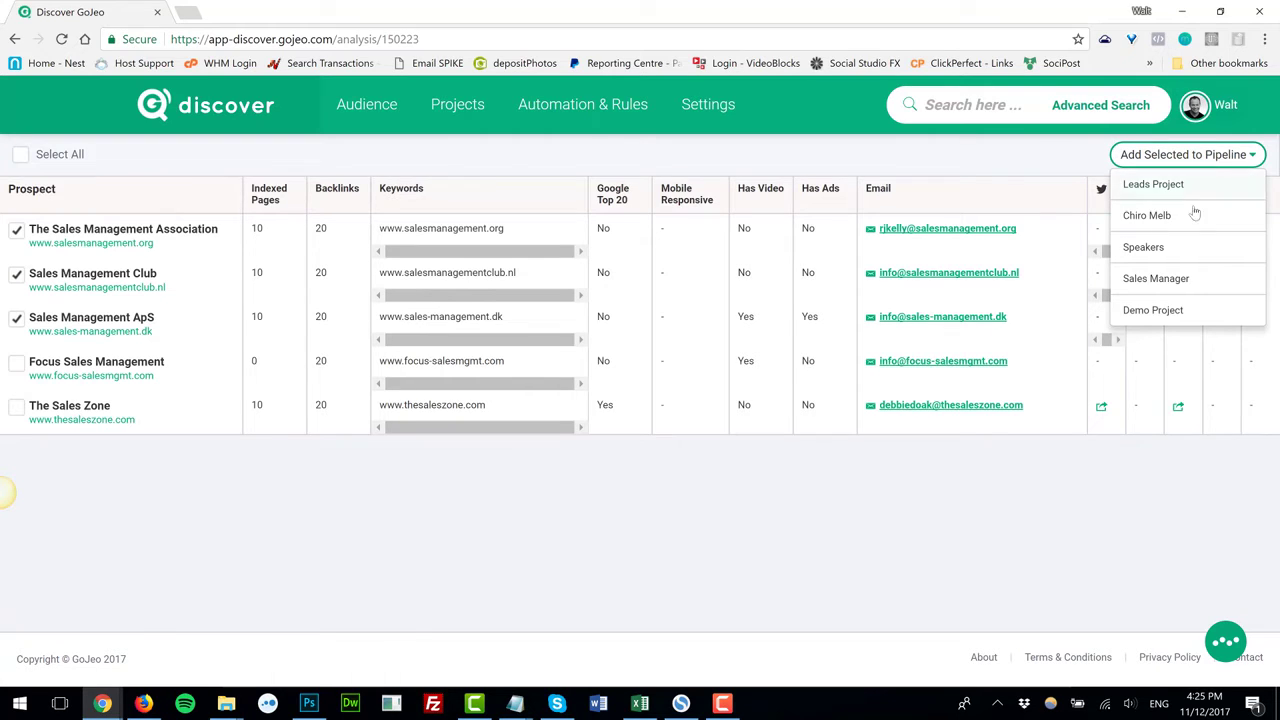
click(1166, 279)
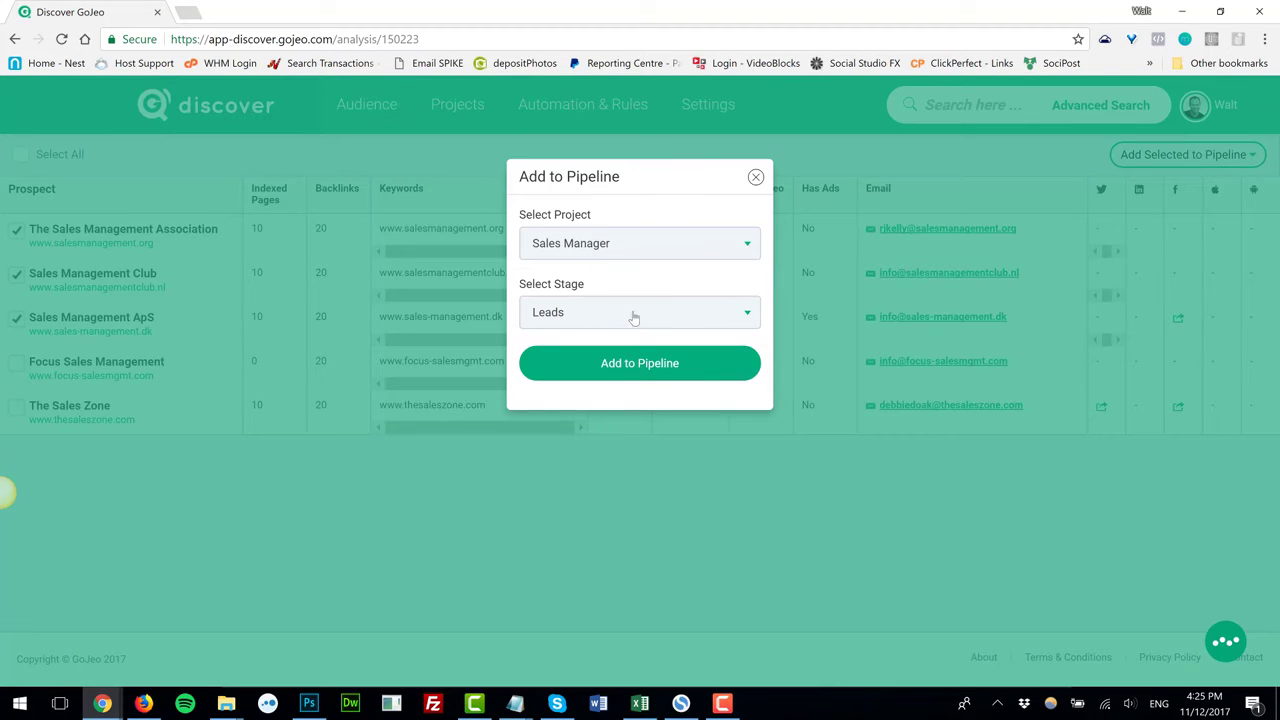
click(643, 370)
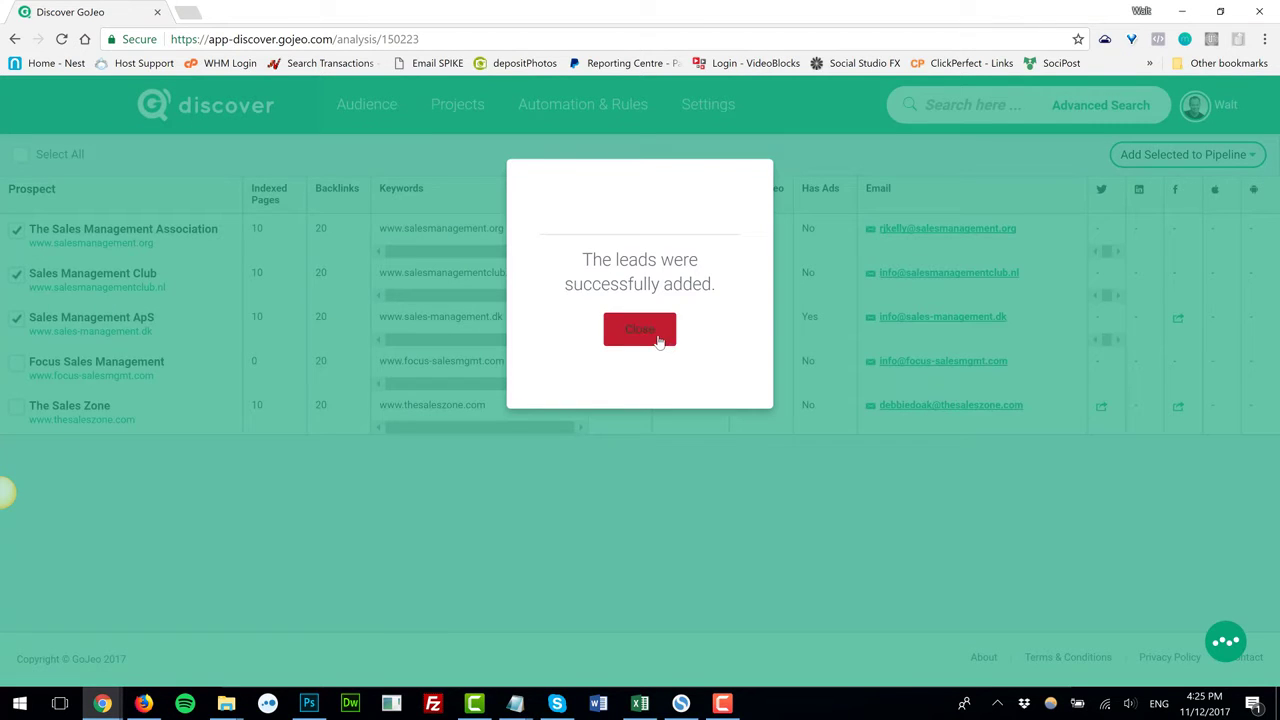
click(659, 341)
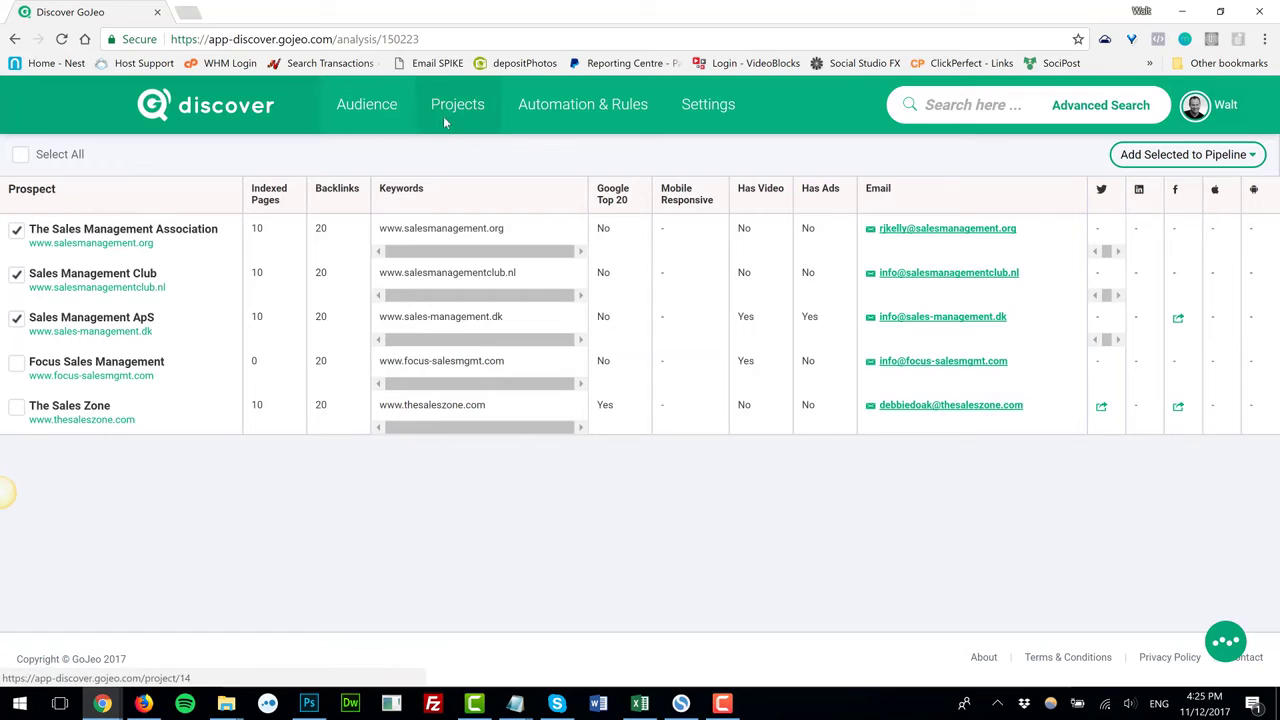
- Open the Sales Manager project's pipeline and add a stage titled "Been in touch"
click(443, 116)
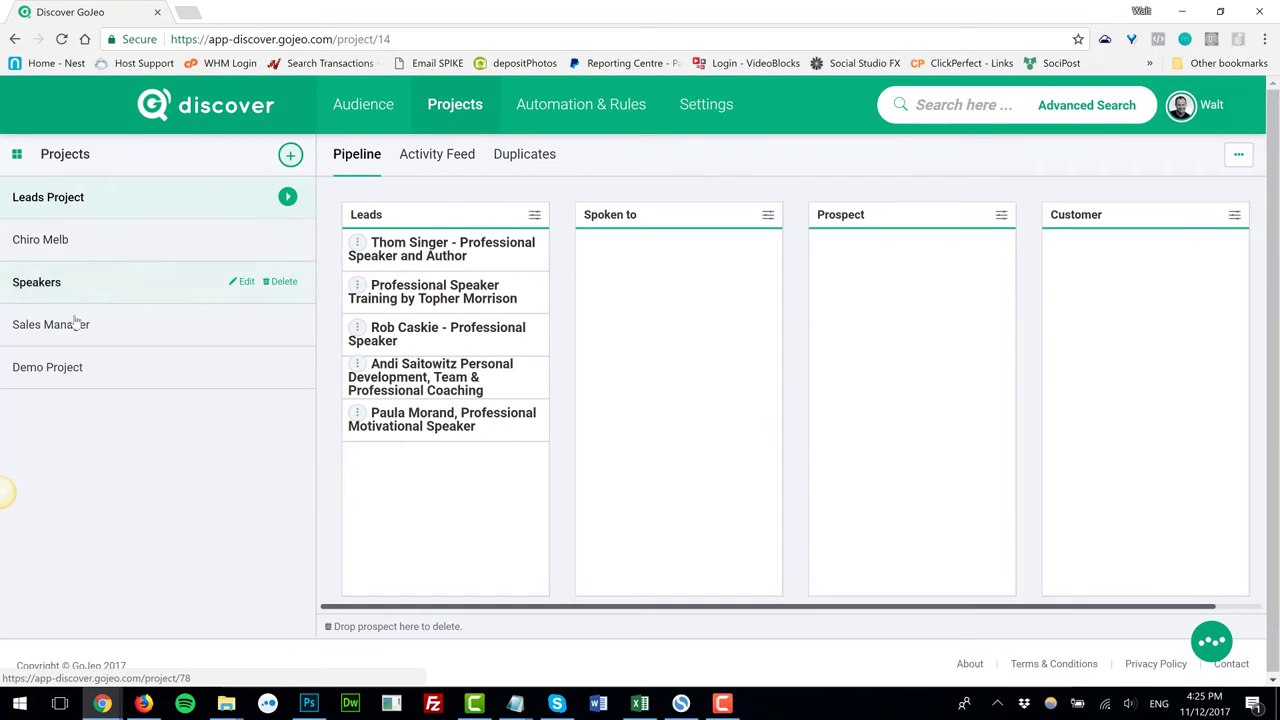
click(77, 332)
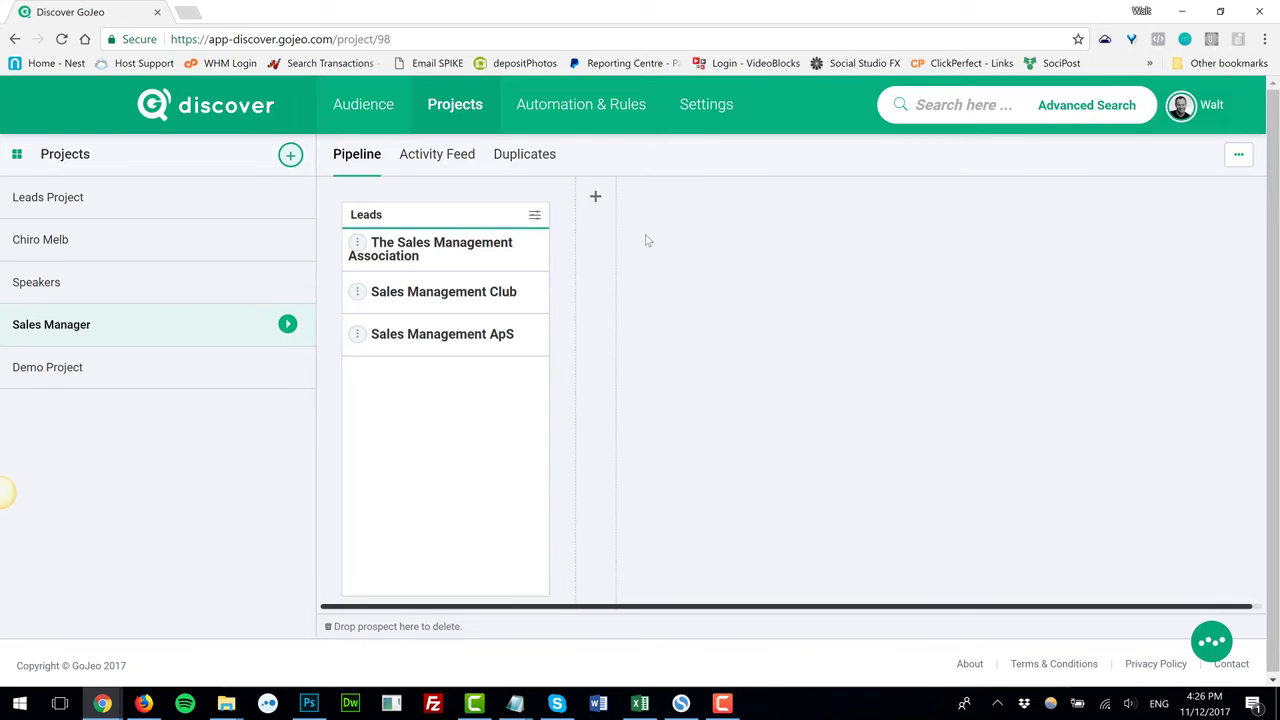
click(595, 196)
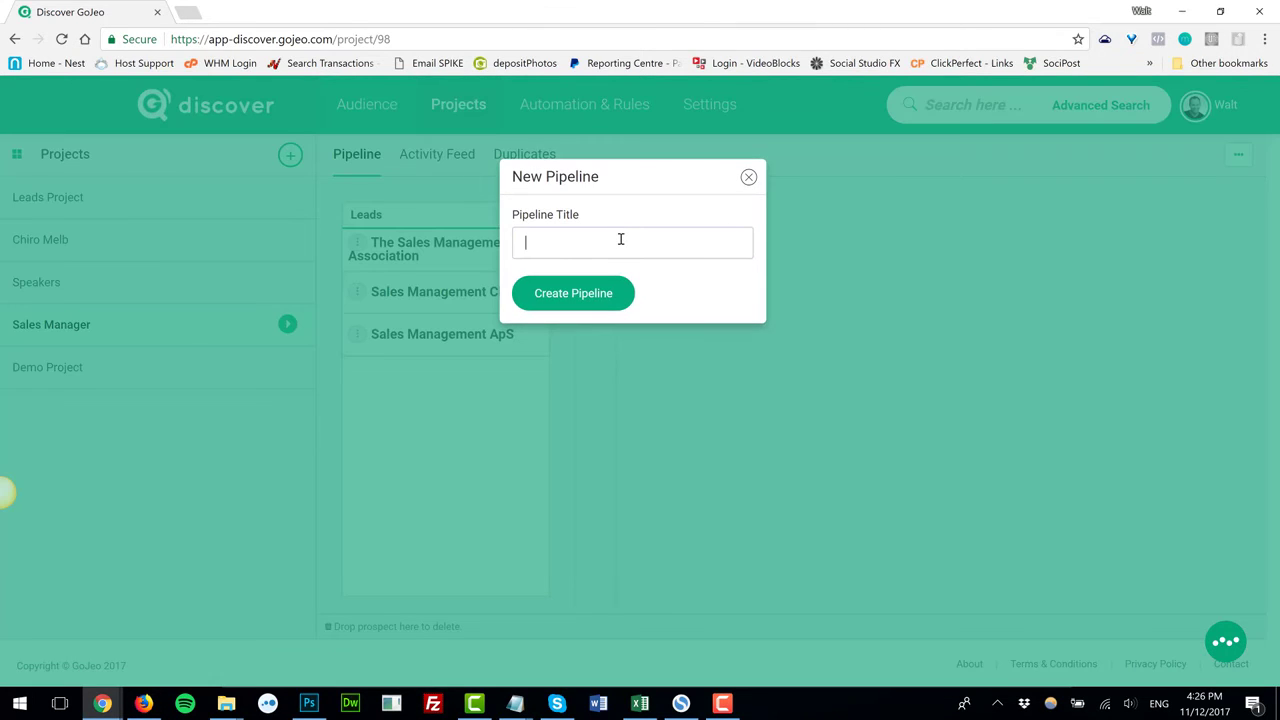
text(Been in touch)
click(577, 297)
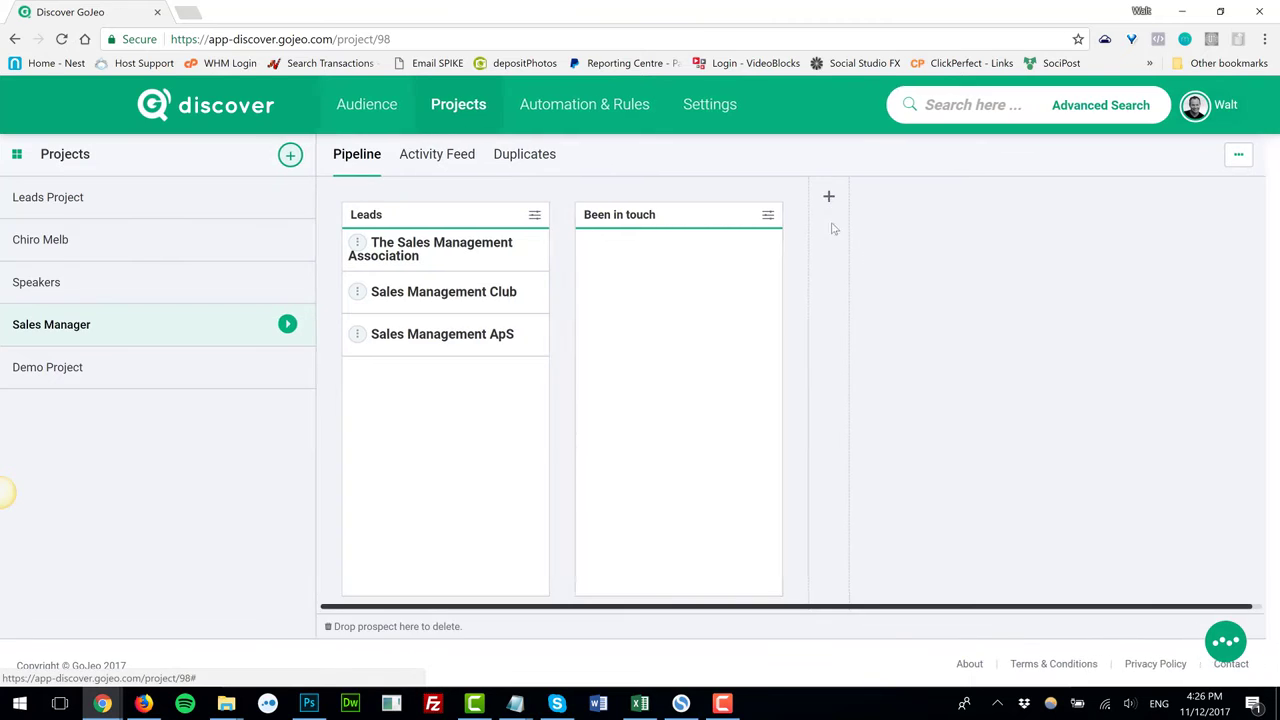
- Add two more stages titled "INterest" and "appointment" to the Sales Manager pipeline
click(832, 198)
text(INterest)
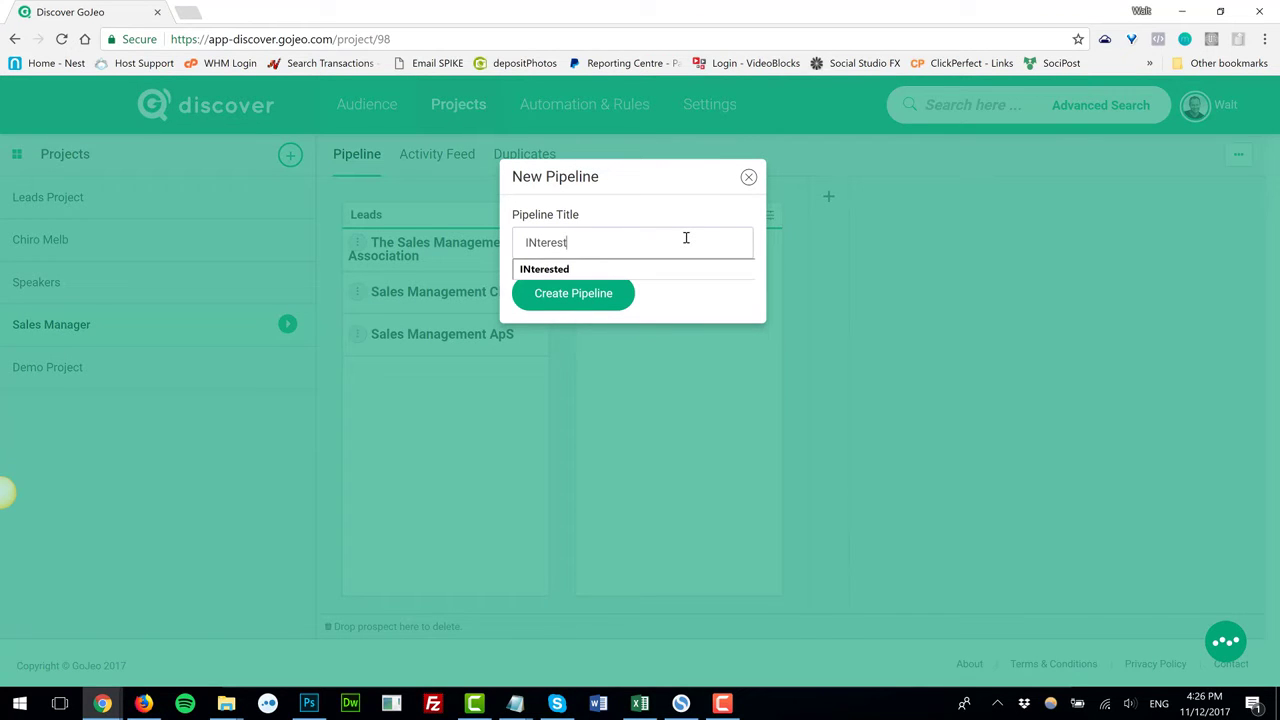
click(634, 296)
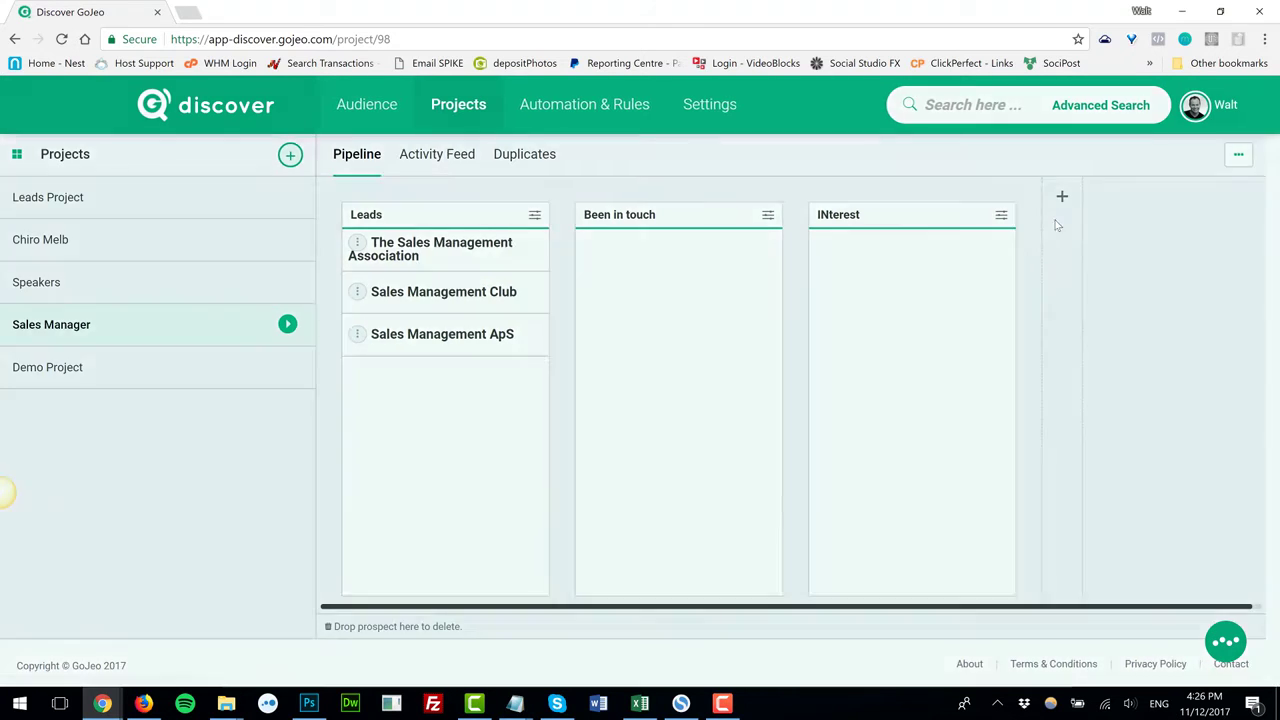
click(1062, 197)
click(627, 247)
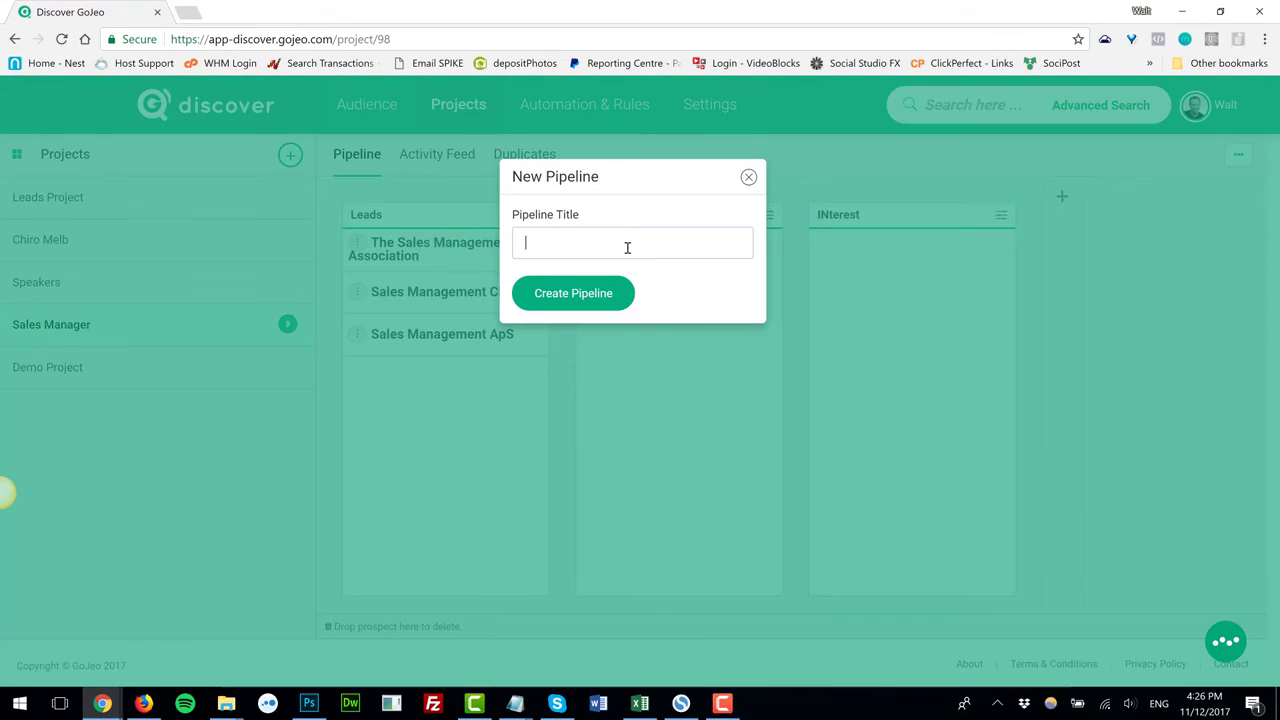
text(app)
text(ment)
click(586, 290)
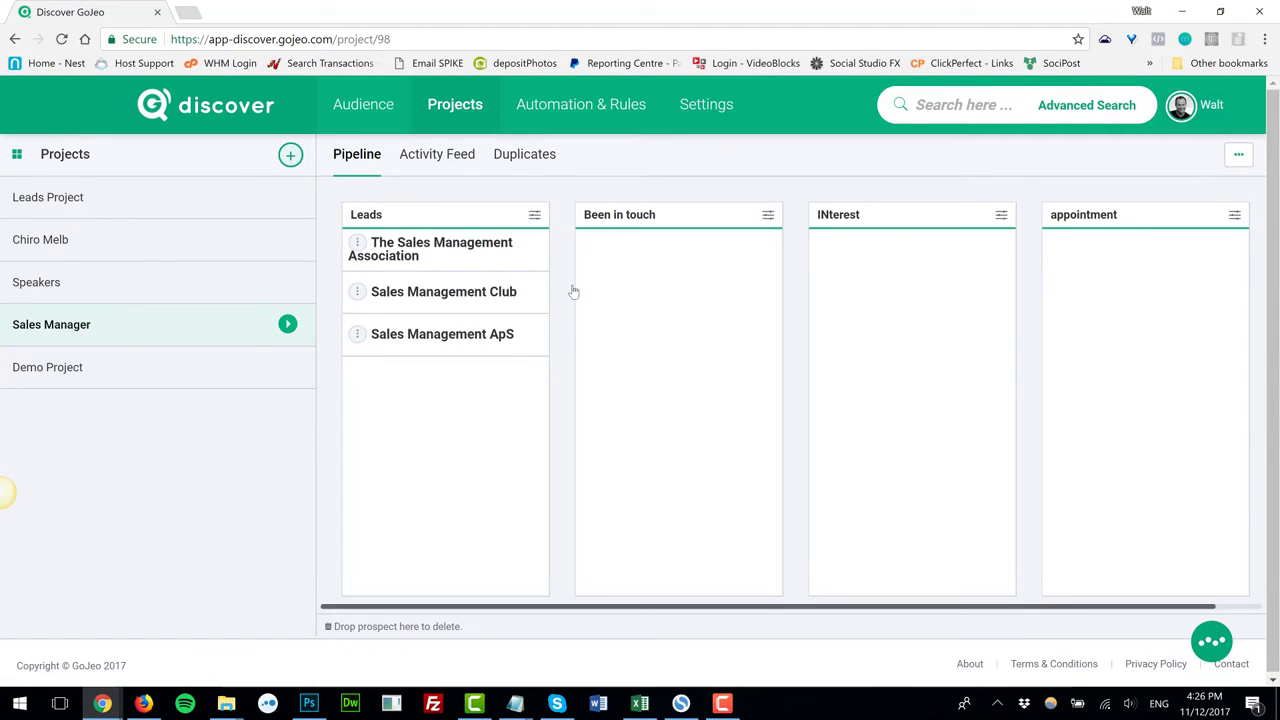
- Create an auto-responder import rule sending prospects from the Sales Manager project's Leads stage to the Aweber list Sales Managers, and save it
click(575, 105)
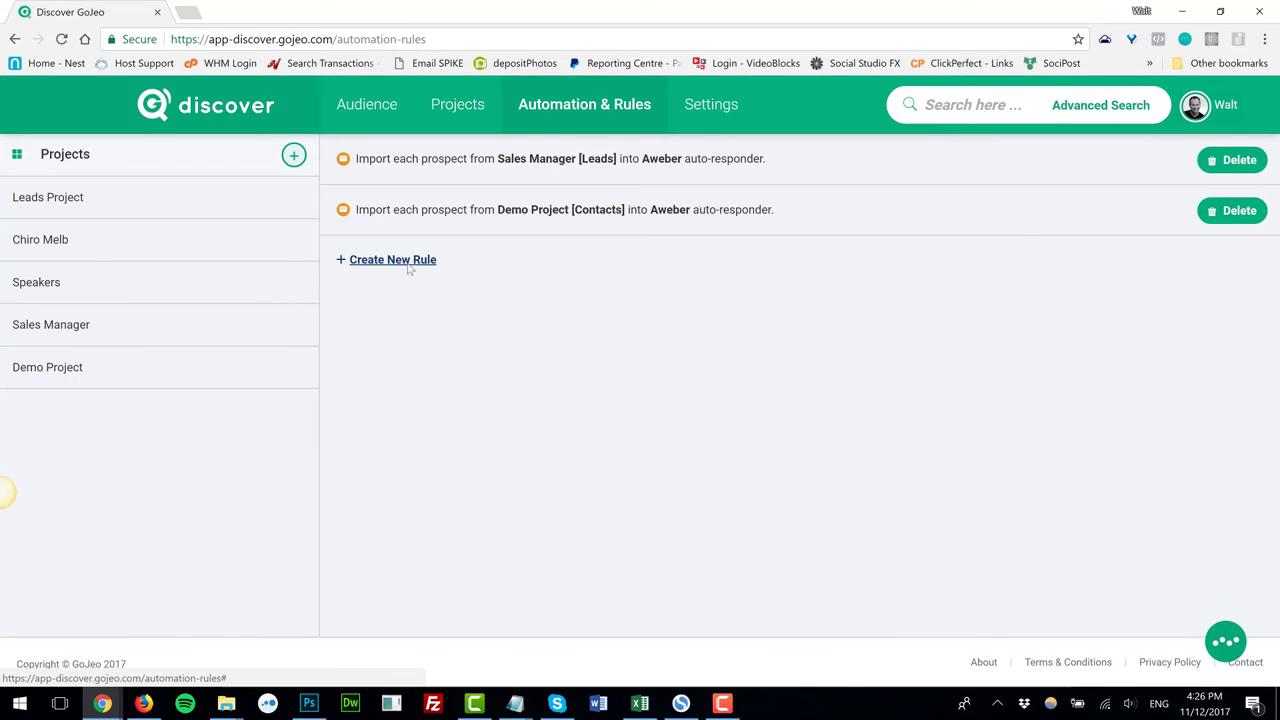
click(409, 263)
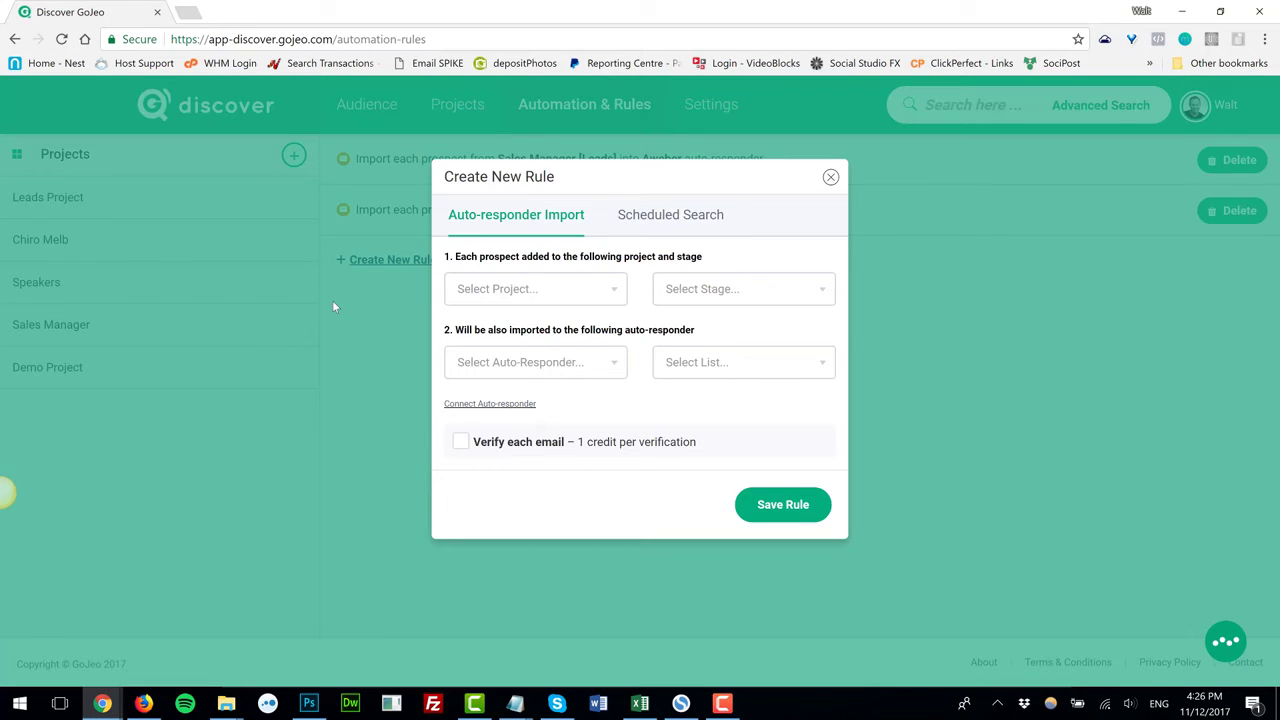
click(610, 292)
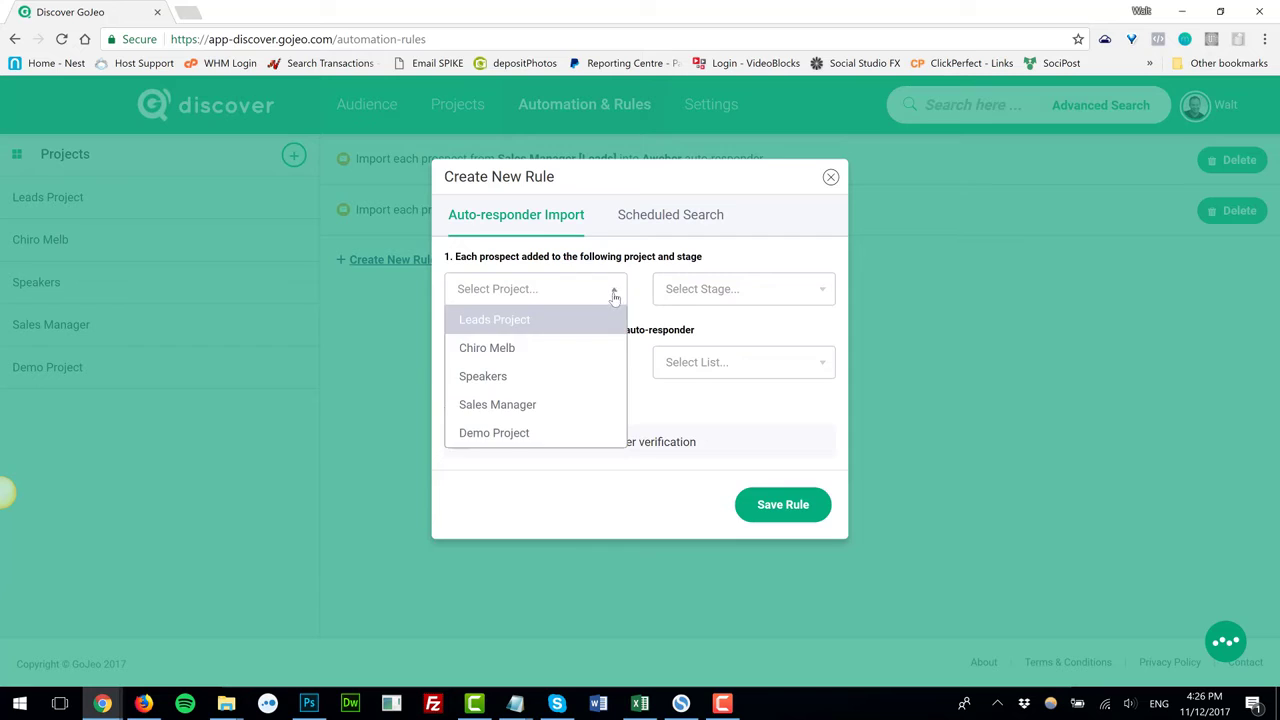
click(558, 402)
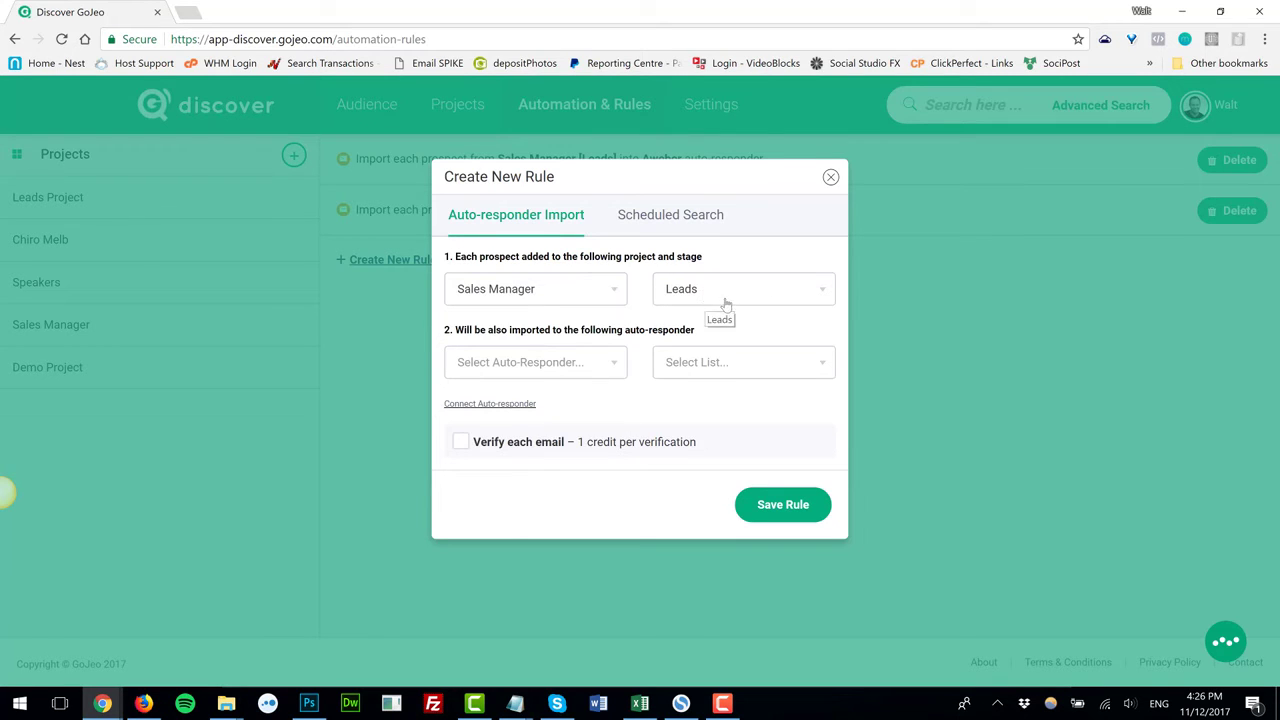
click(608, 366)
click(537, 392)
click(752, 366)
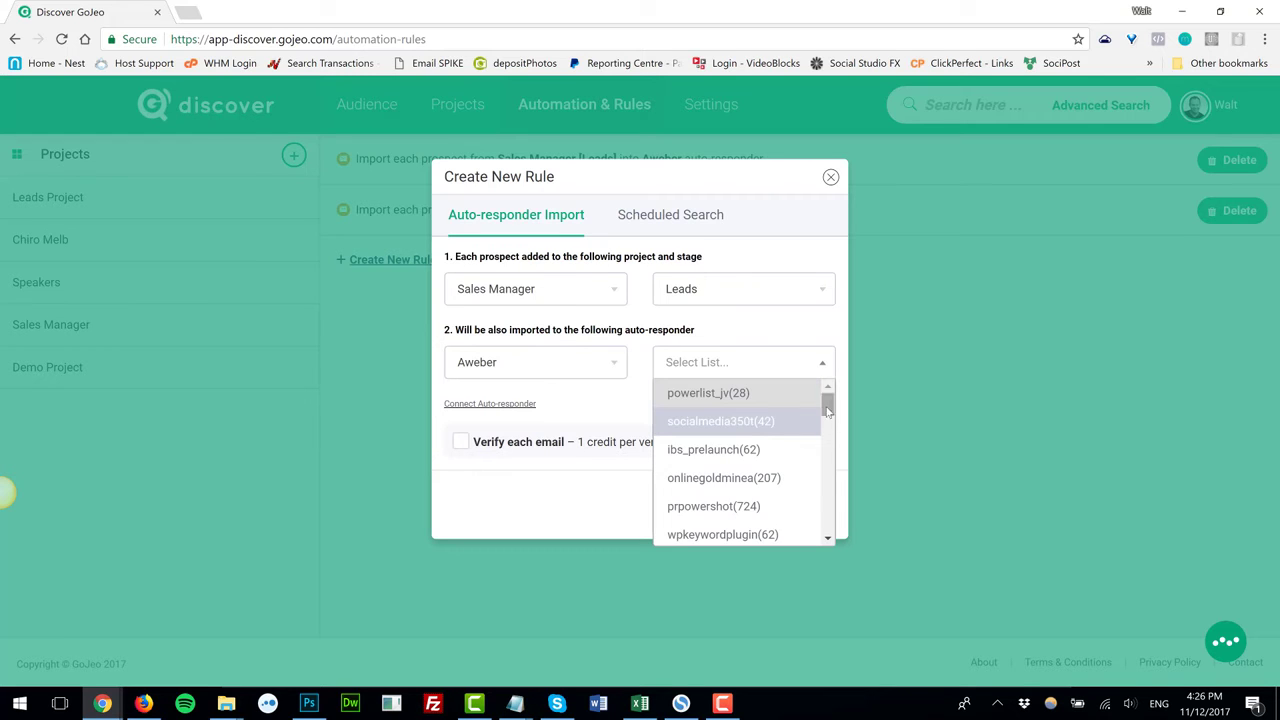
drag(828, 408, 820, 530)
click(772, 532)
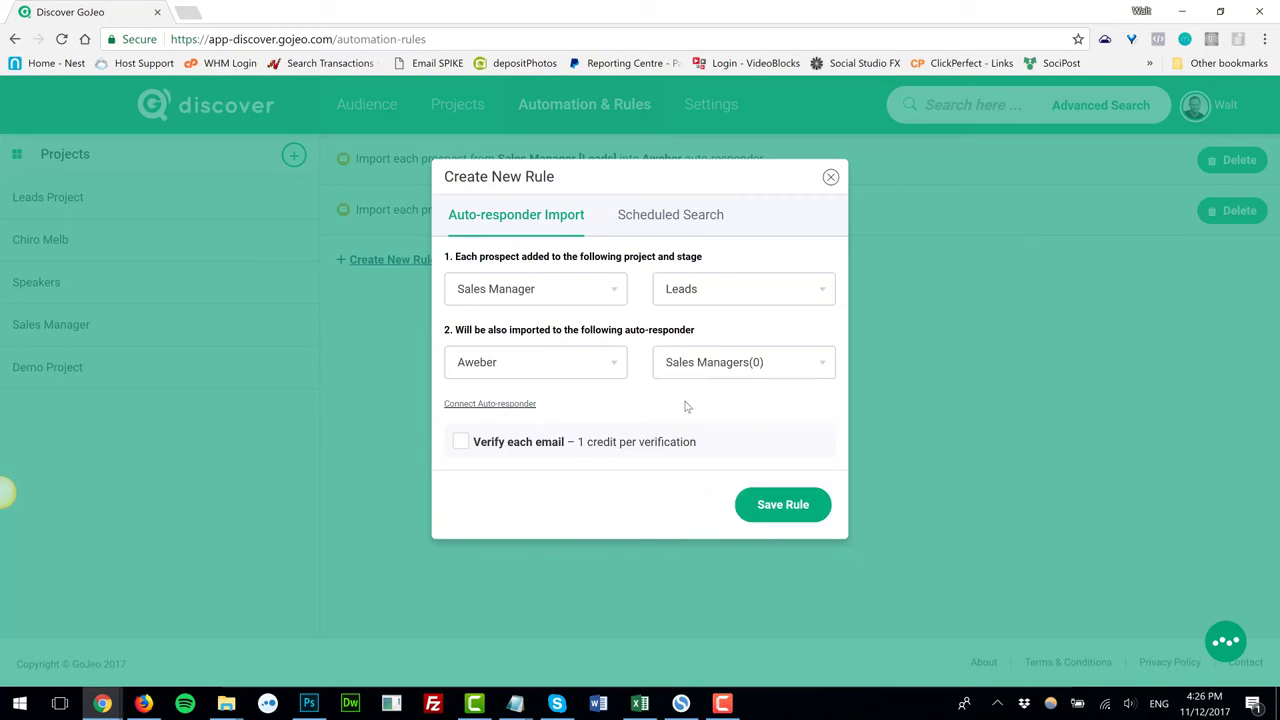
click(783, 505)
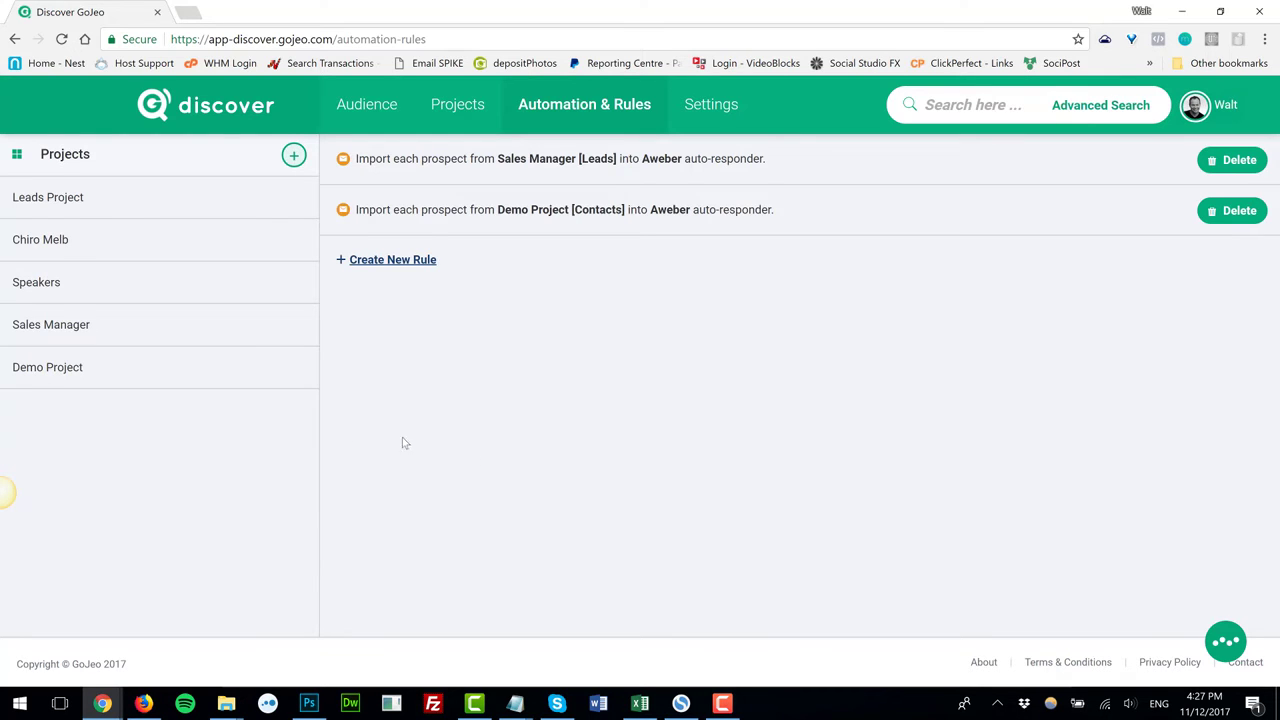
- Open a blank automation rule form, and switch to Zapier's app integrations page in a new browser tab
click(387, 261)
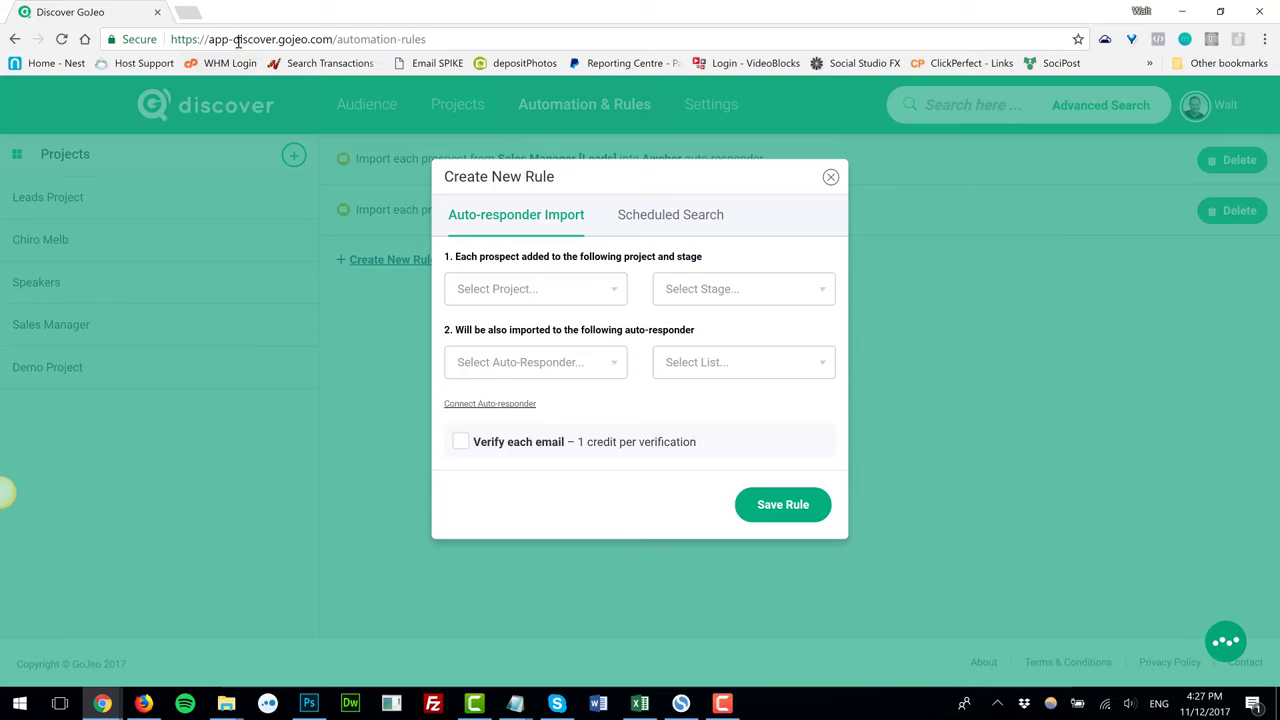
click(188, 13)
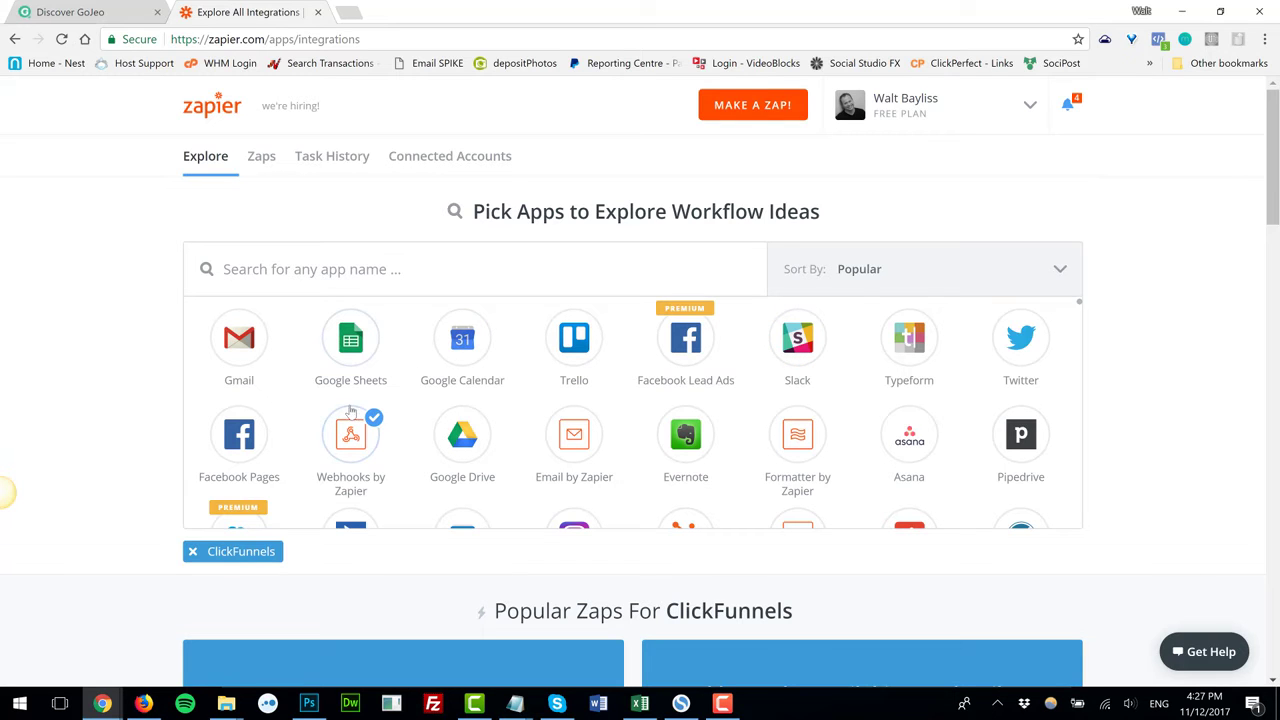
- Browse Zapier's list of popular apps to examine which integrations are available for connecting prospects
scroll(457, 414, down, 1)
scroll(900, 343, up, 1)
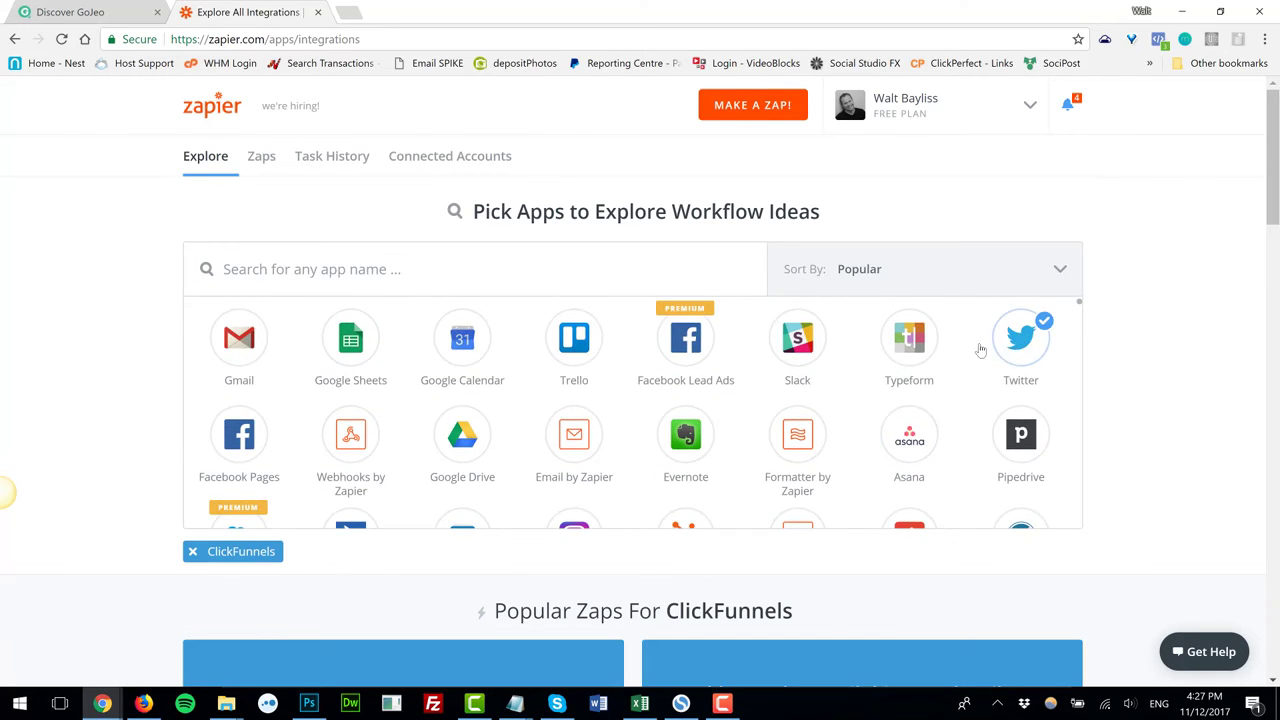
scroll(978, 349, down, 1)
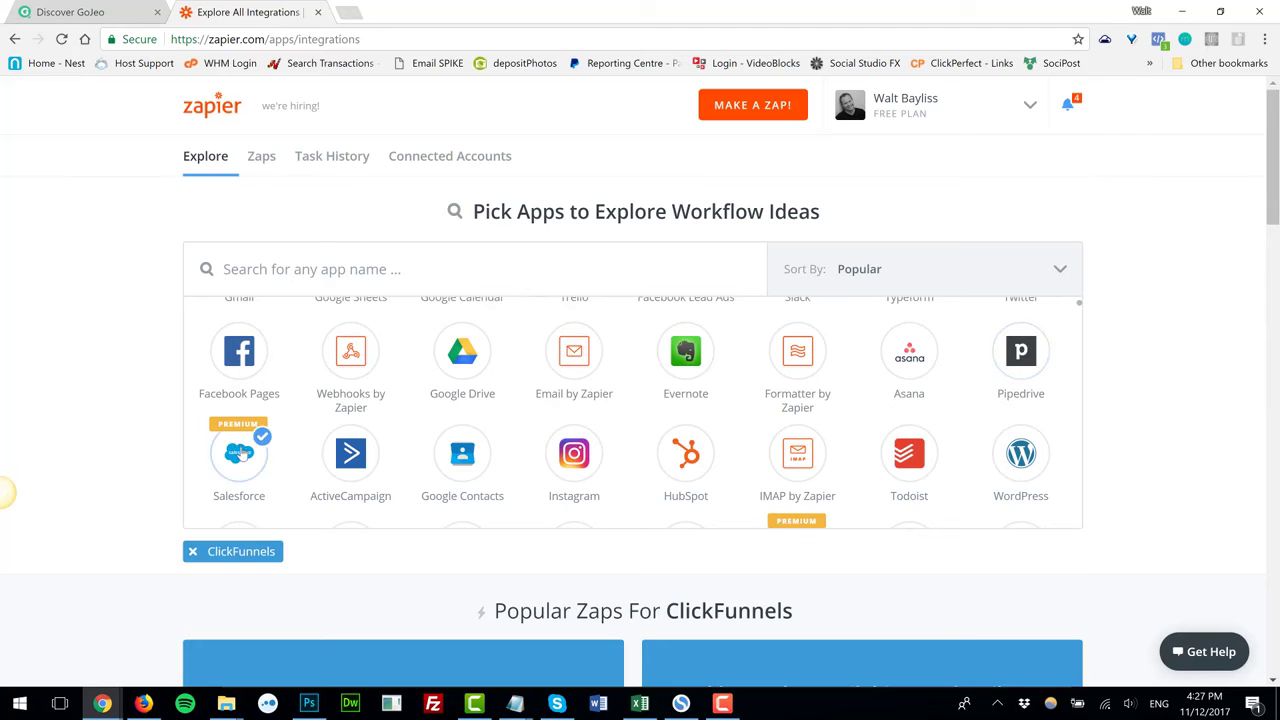
scroll(242, 455, down, 2)
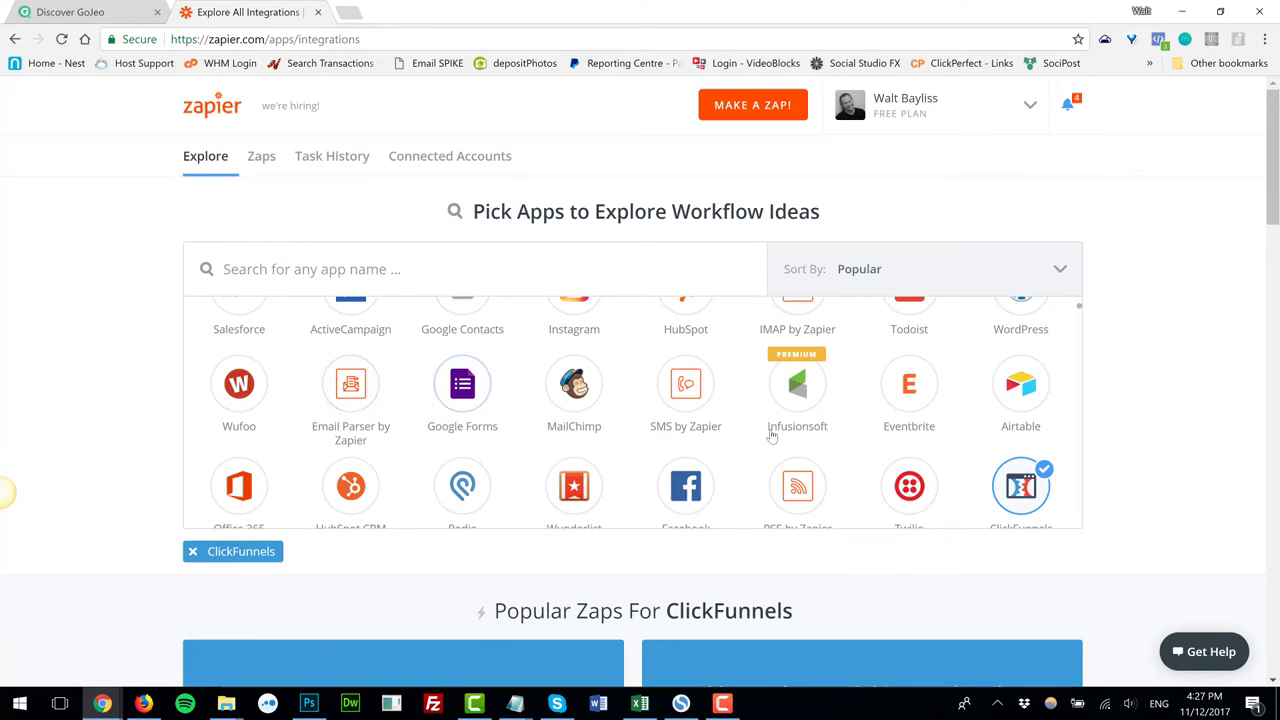
scroll(600, 442, down, 1)
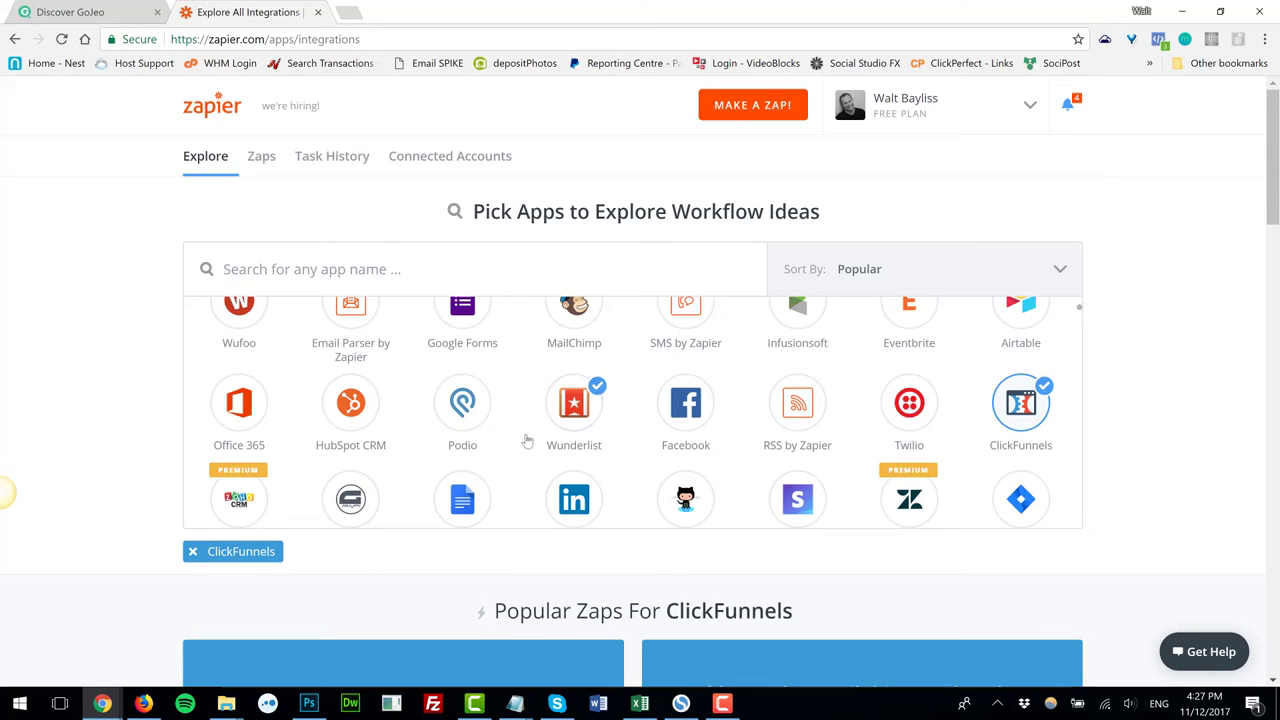
scroll(530, 442, down, 1)
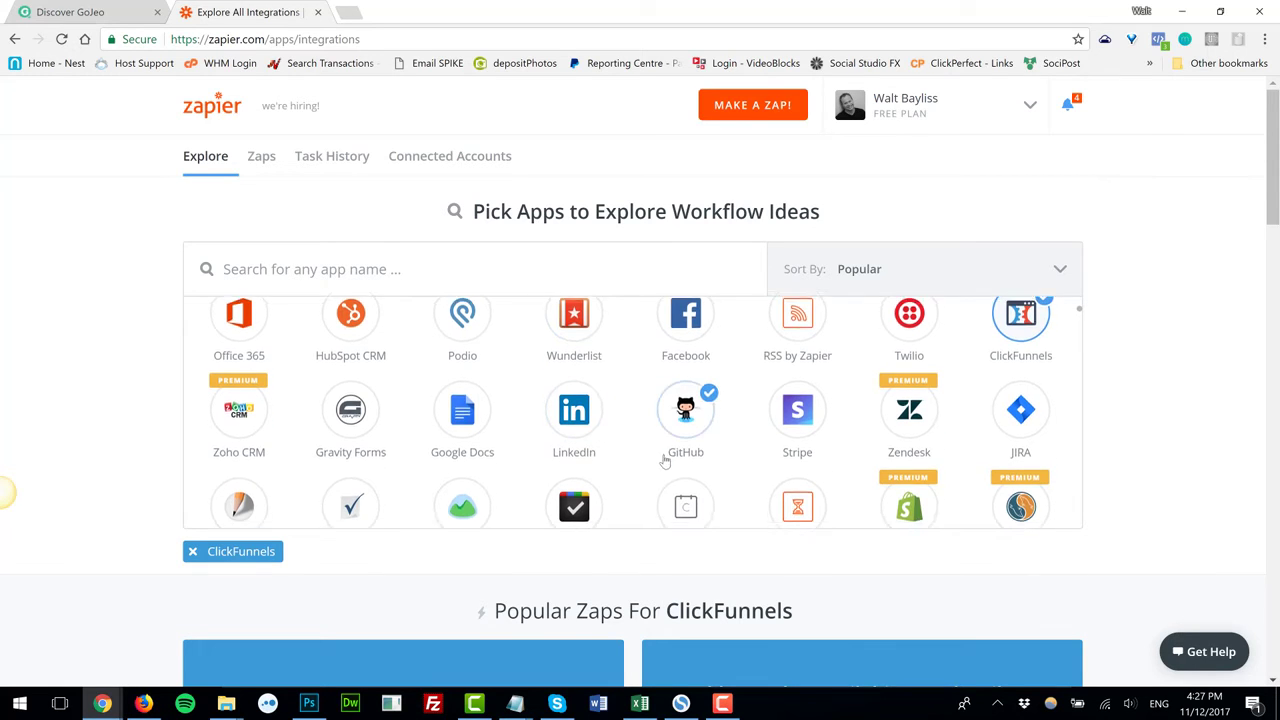
scroll(660, 455, down, 1)
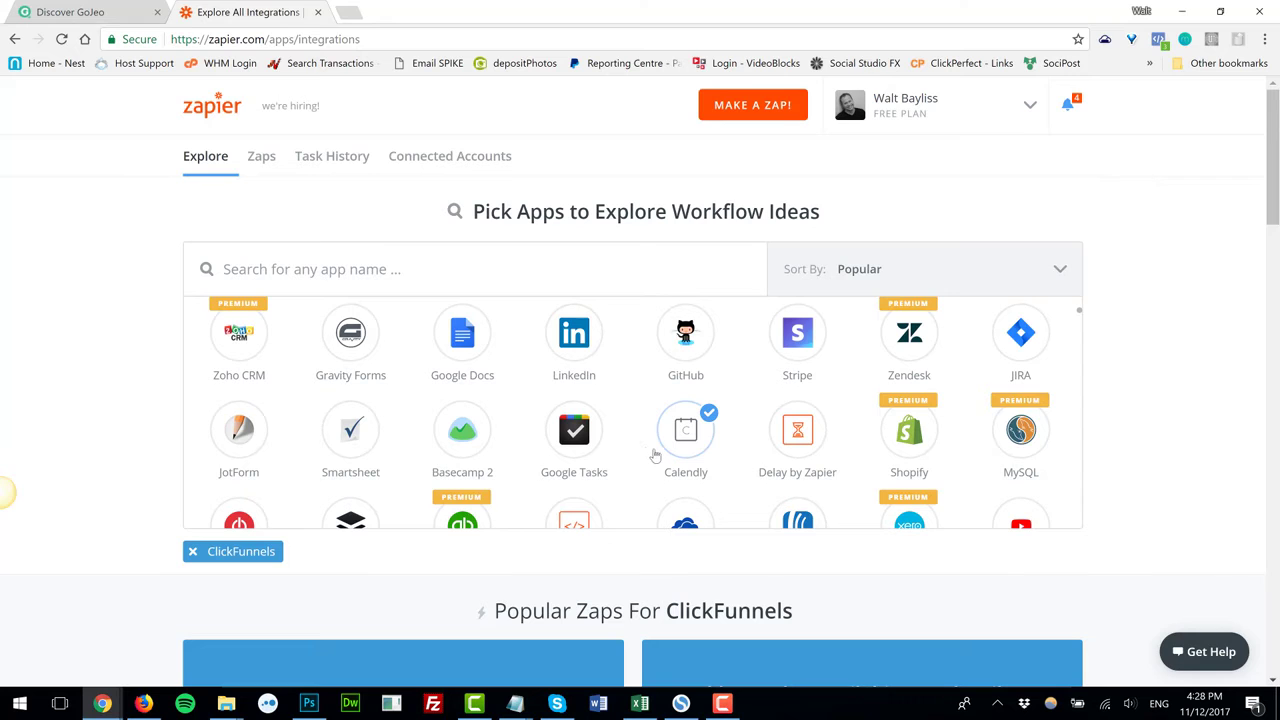
scroll(654, 452, down, 1)
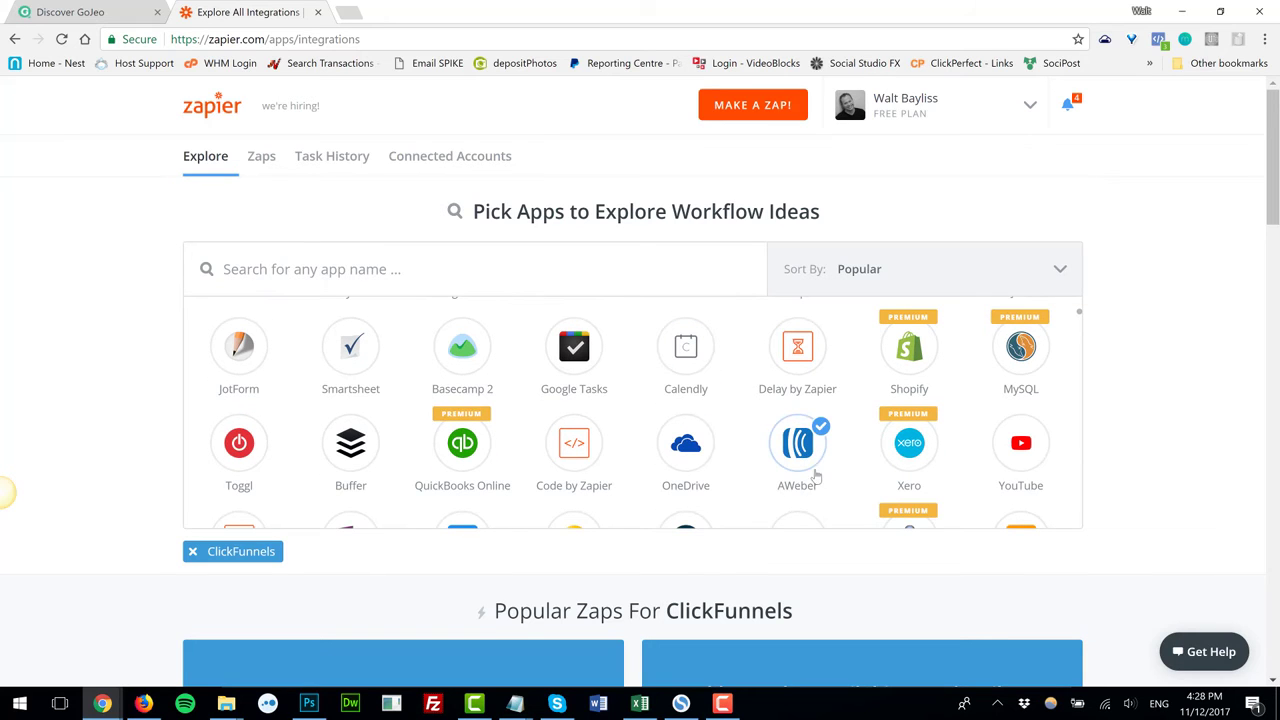
scroll(757, 449, down, 2)
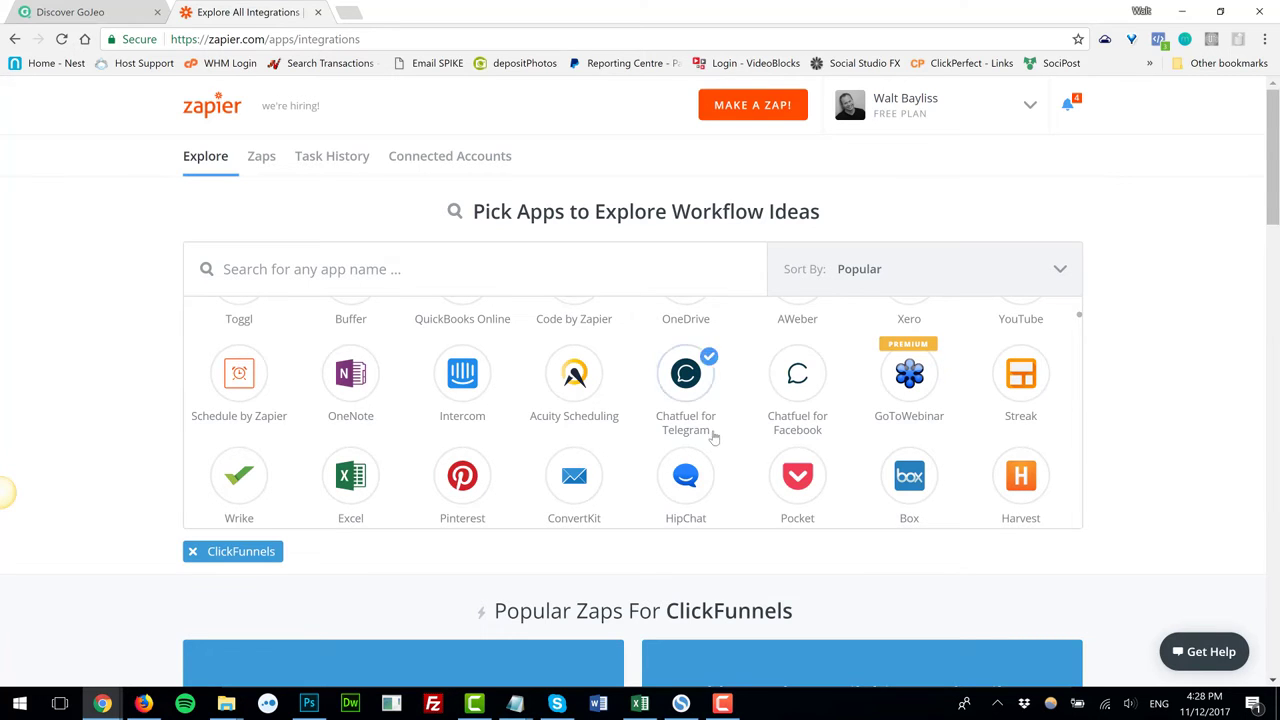
scroll(686, 410, up, 5)
- Switch back to GoJeo Discover, try to save the blank automation rule, and close the rule form
click(80, 12)
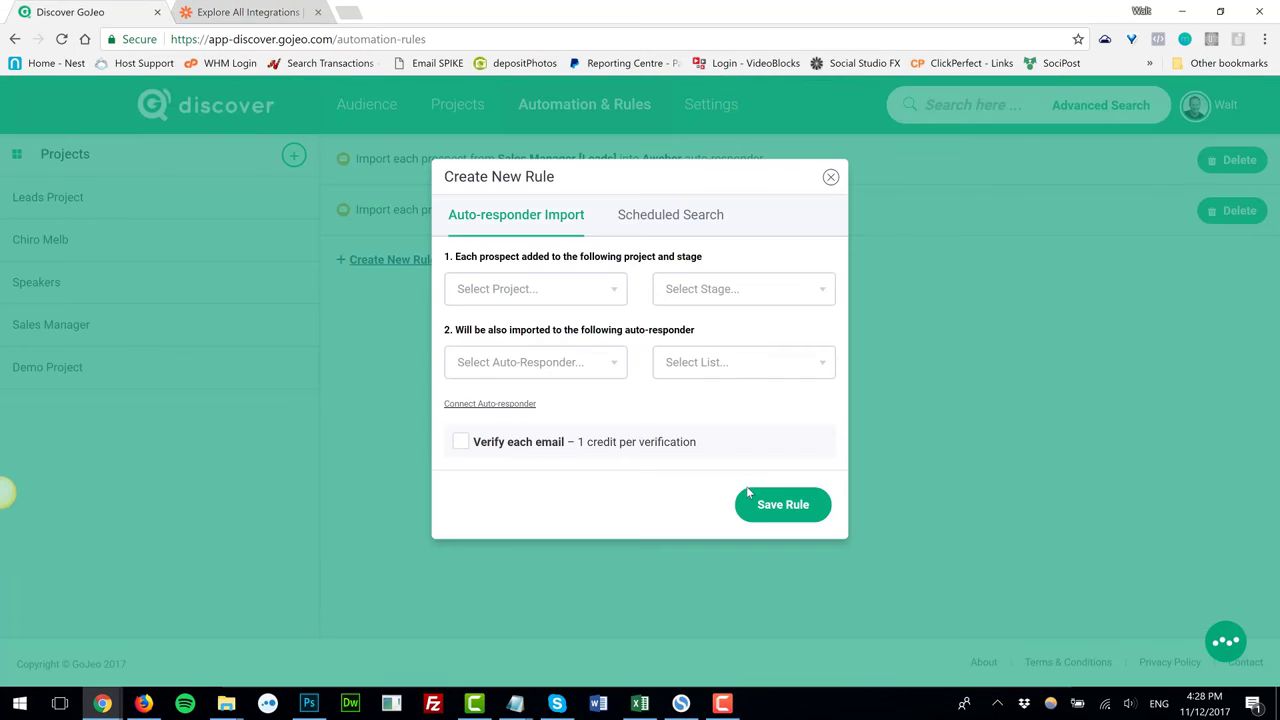
click(792, 506)
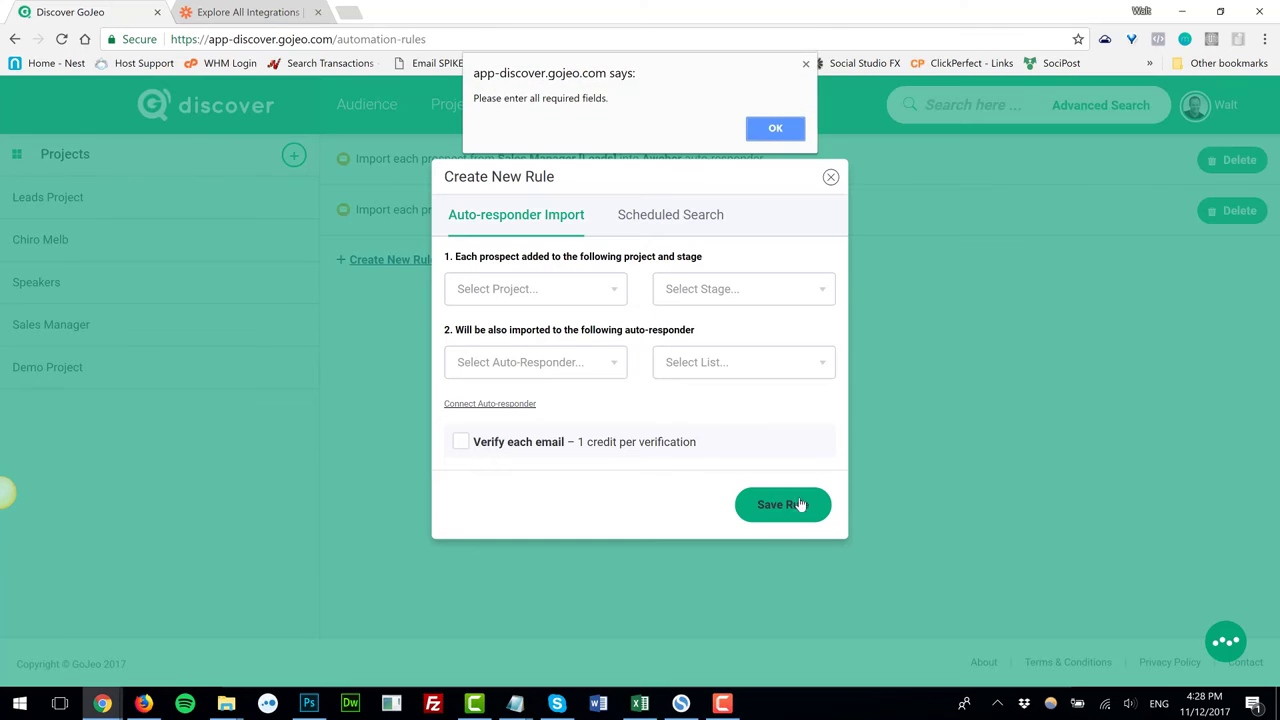
click(790, 128)
click(830, 177)
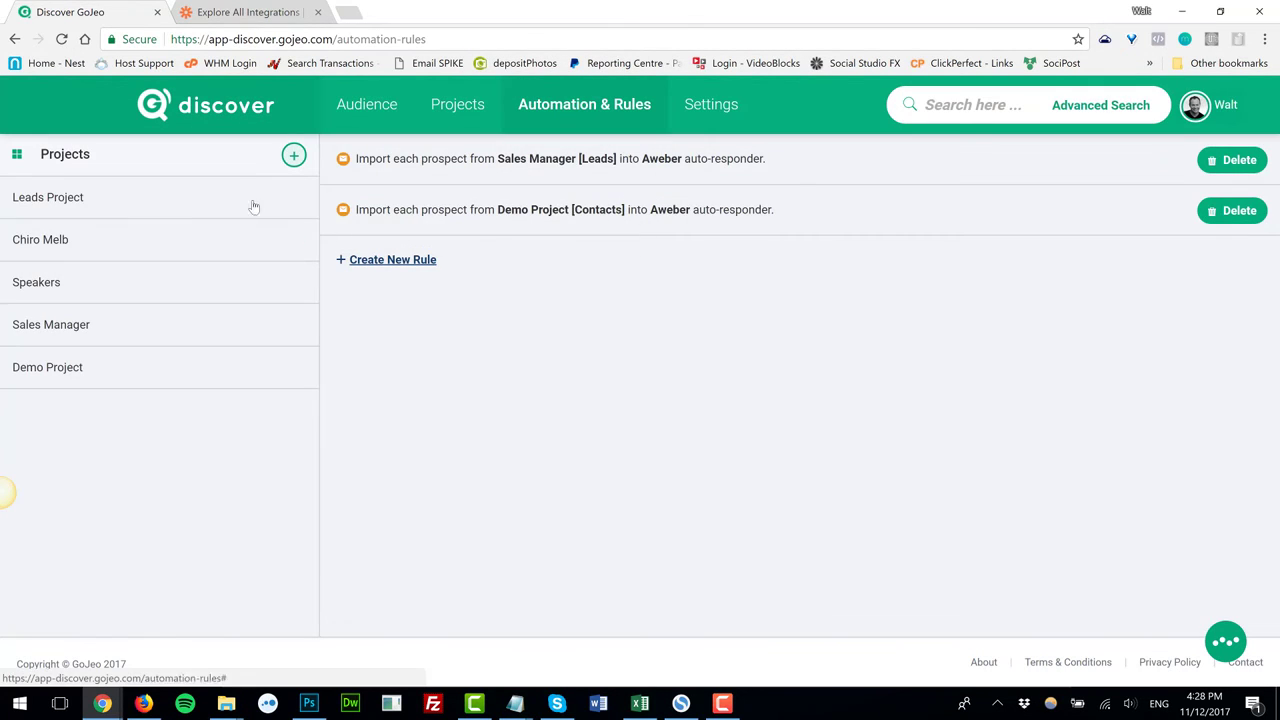
- In the Sales Manager pipeline, move the Sales Management Club prospect from Leads through Been in touch to INterest
click(88, 332)
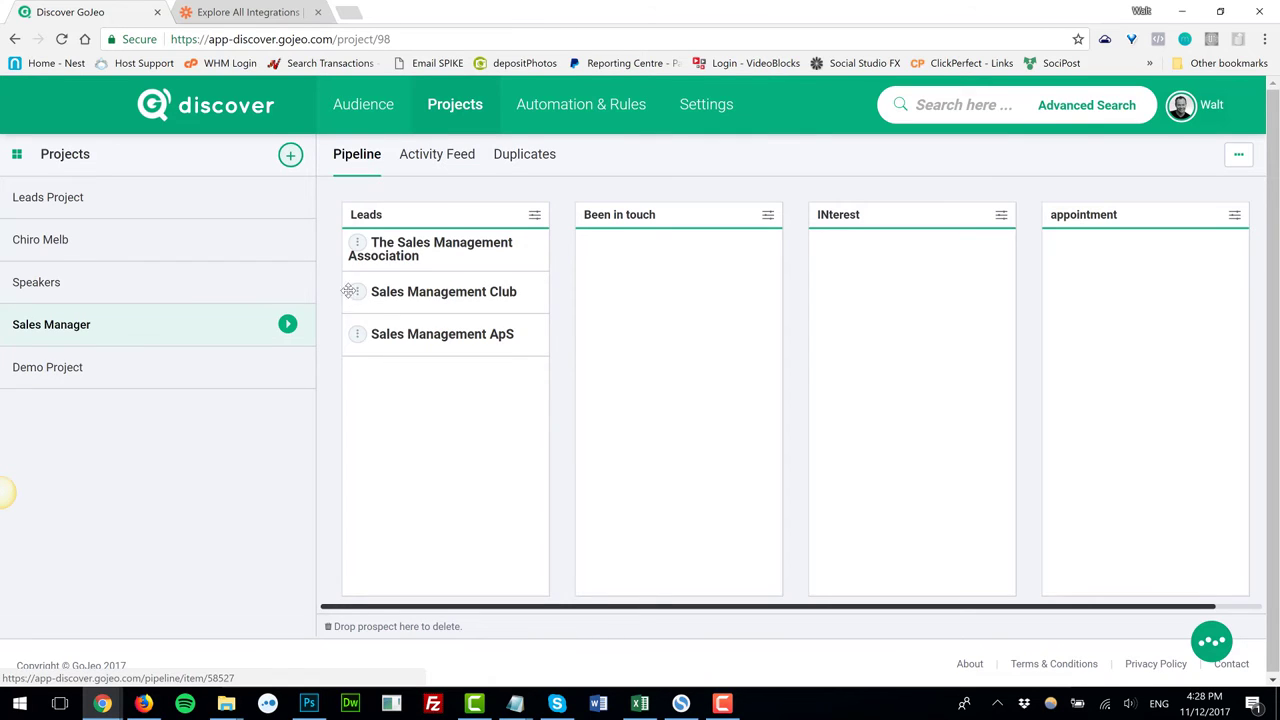
drag(354, 293, 587, 283)
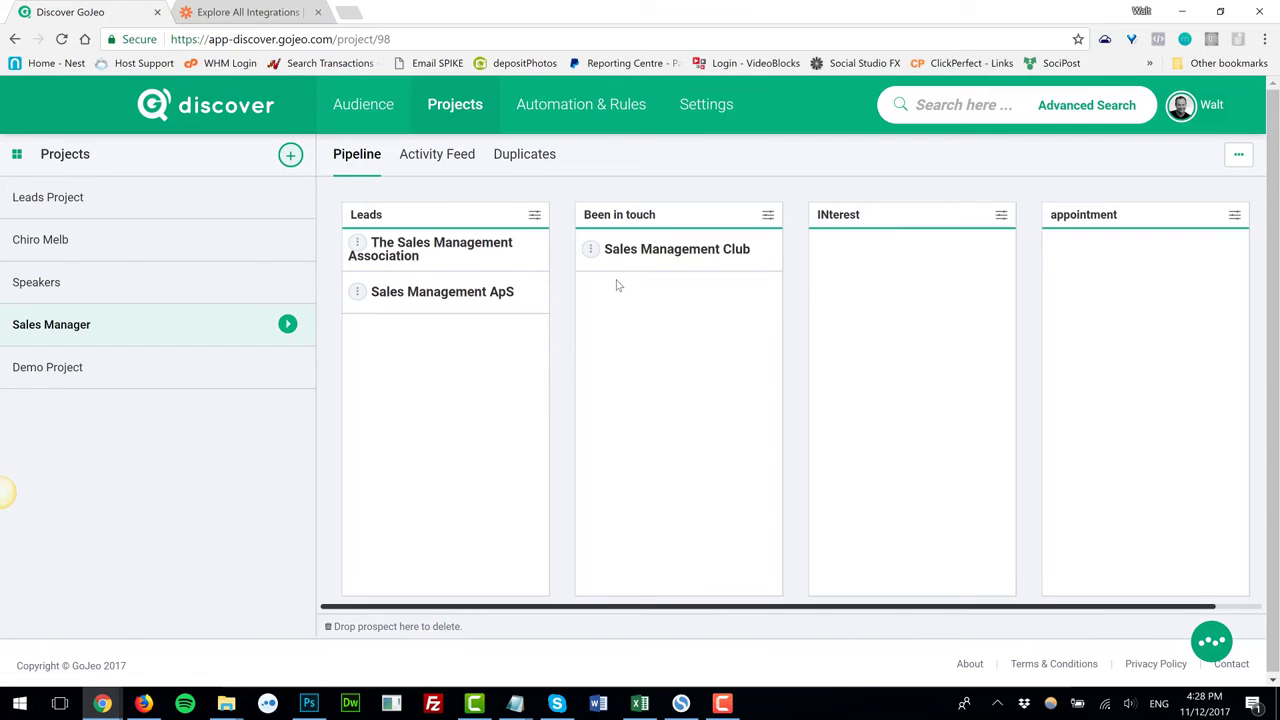
drag(591, 249, 833, 257)
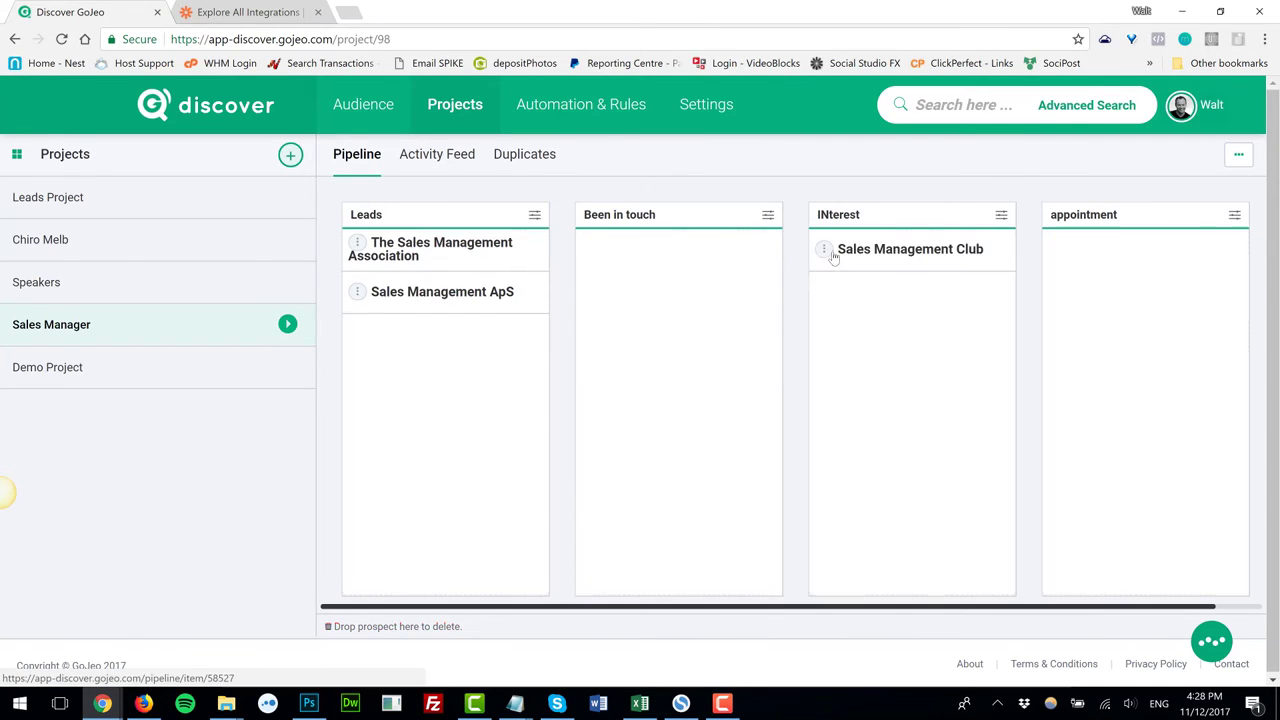
- Review a blank auto-responder import rule and Zapier's app list, discard the rule, and reopen the Sales Manager pipeline
click(586, 123)
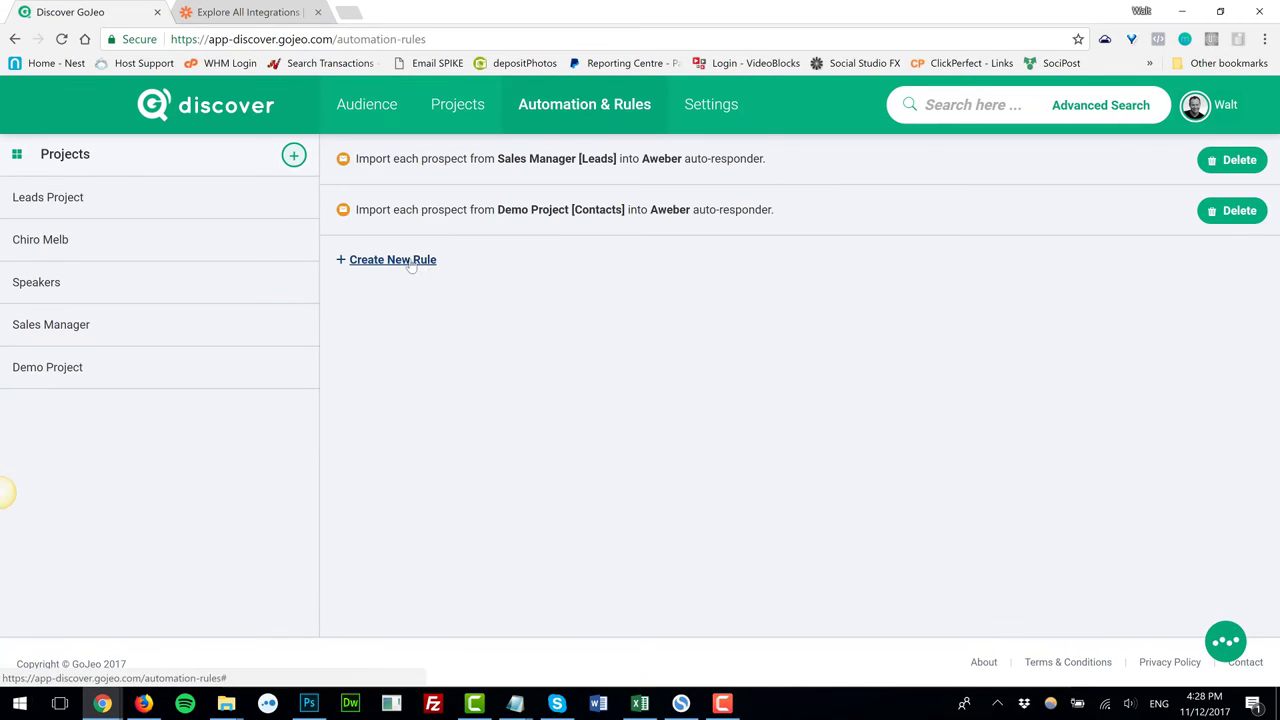
click(414, 262)
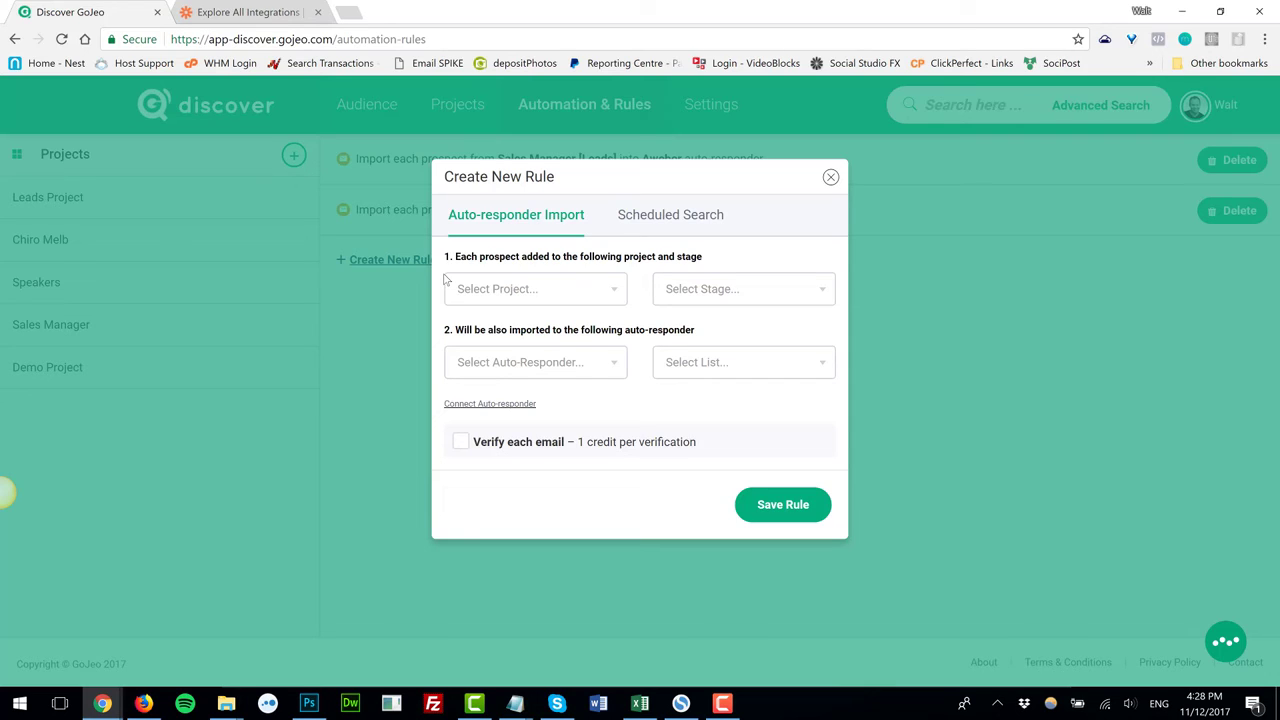
click(290, 11)
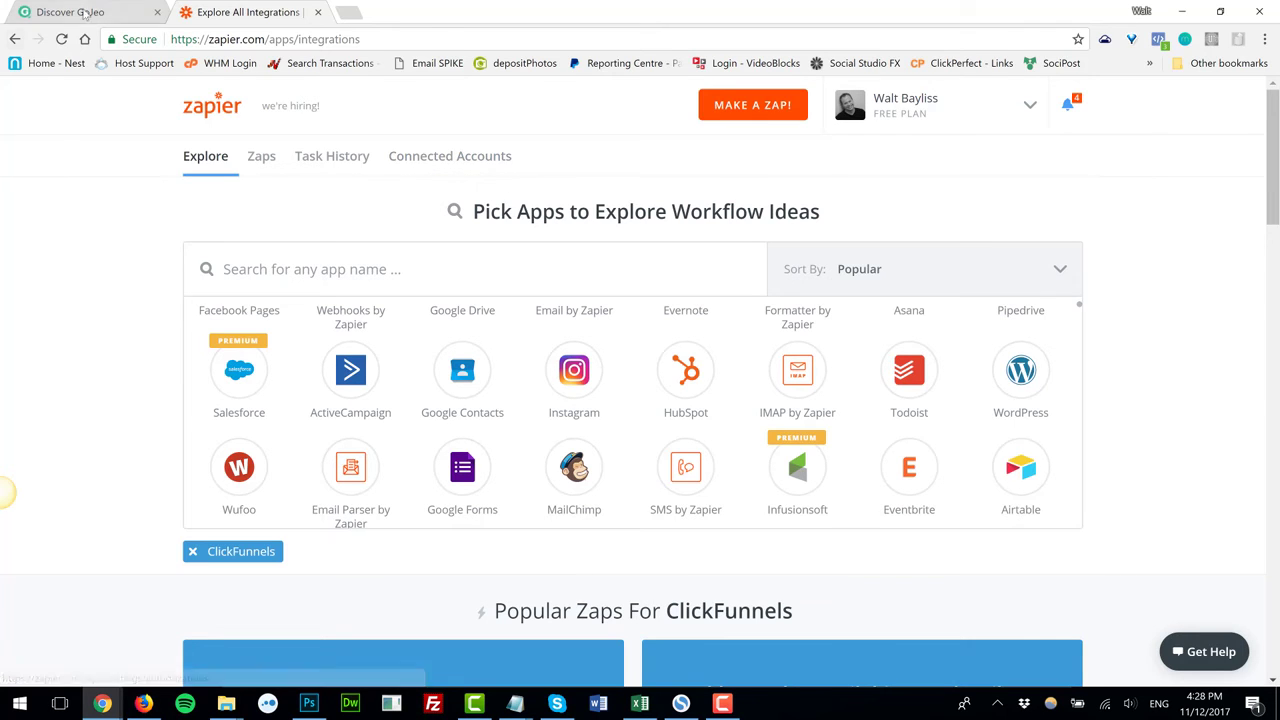
click(86, 12)
click(830, 178)
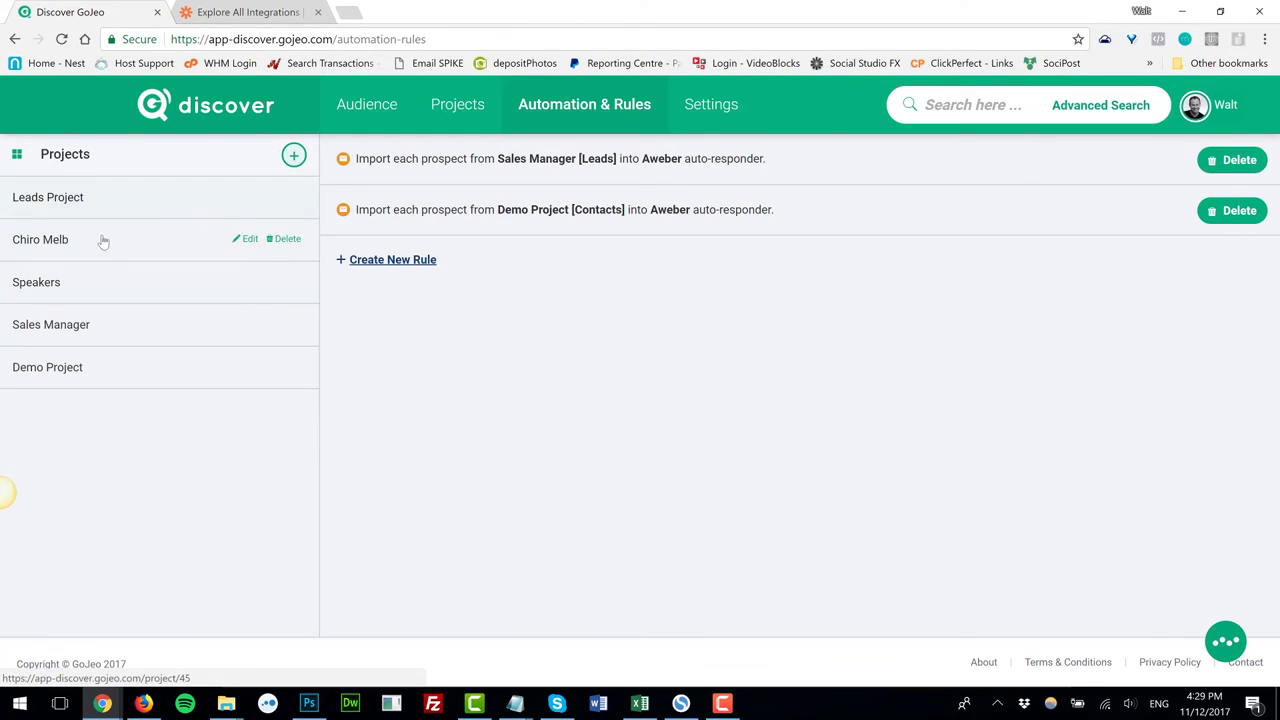
click(68, 334)
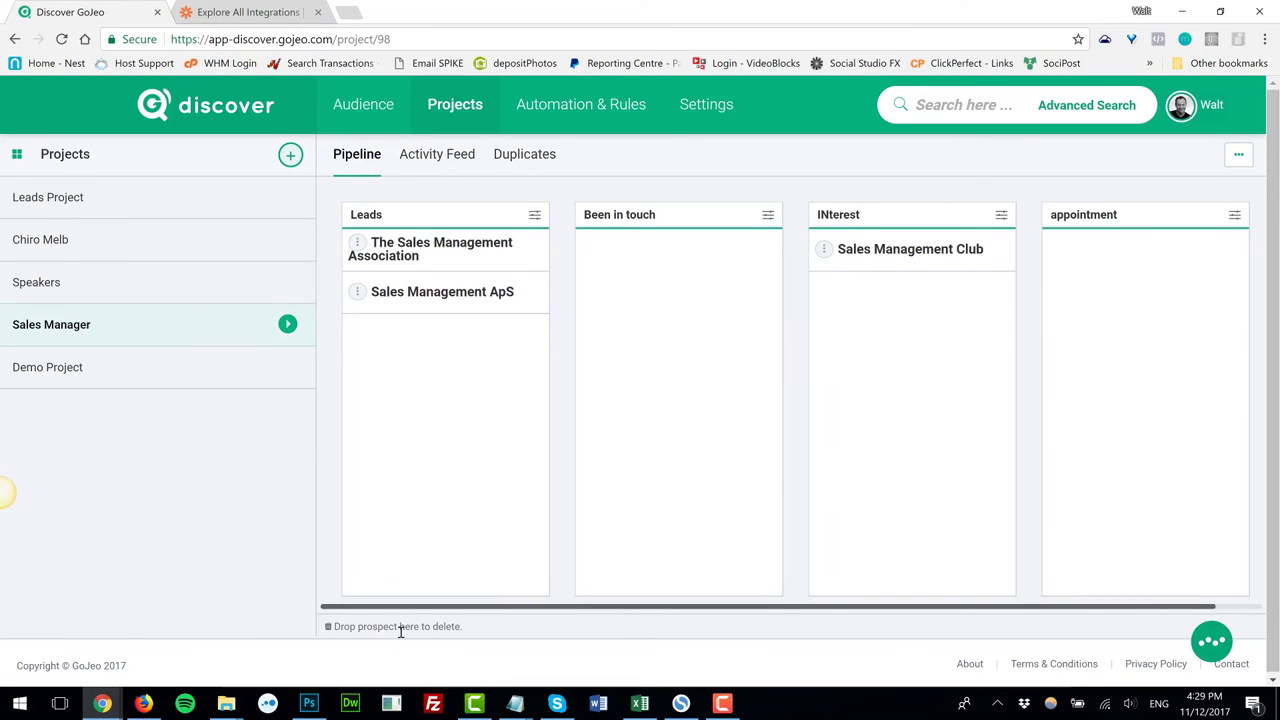
- Review the settings and search source options of a new scheduled search rule, discard it, and return to the dashboard
click(591, 106)
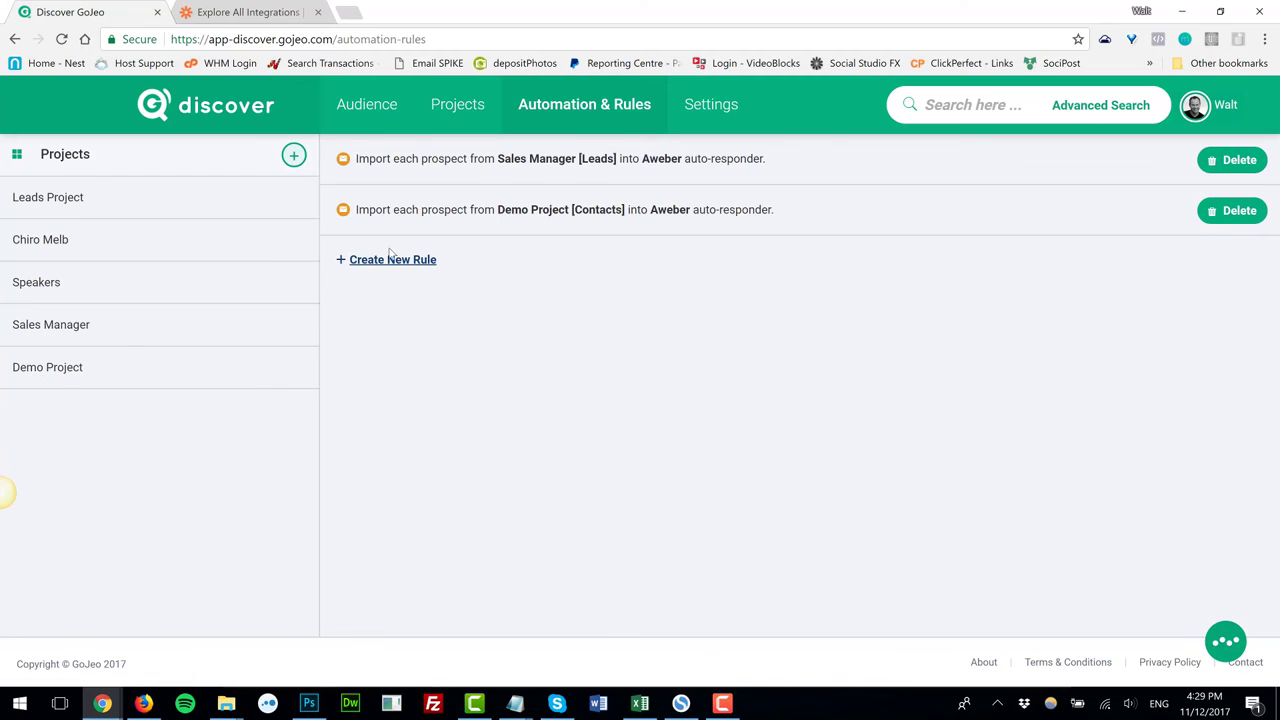
click(393, 262)
click(644, 215)
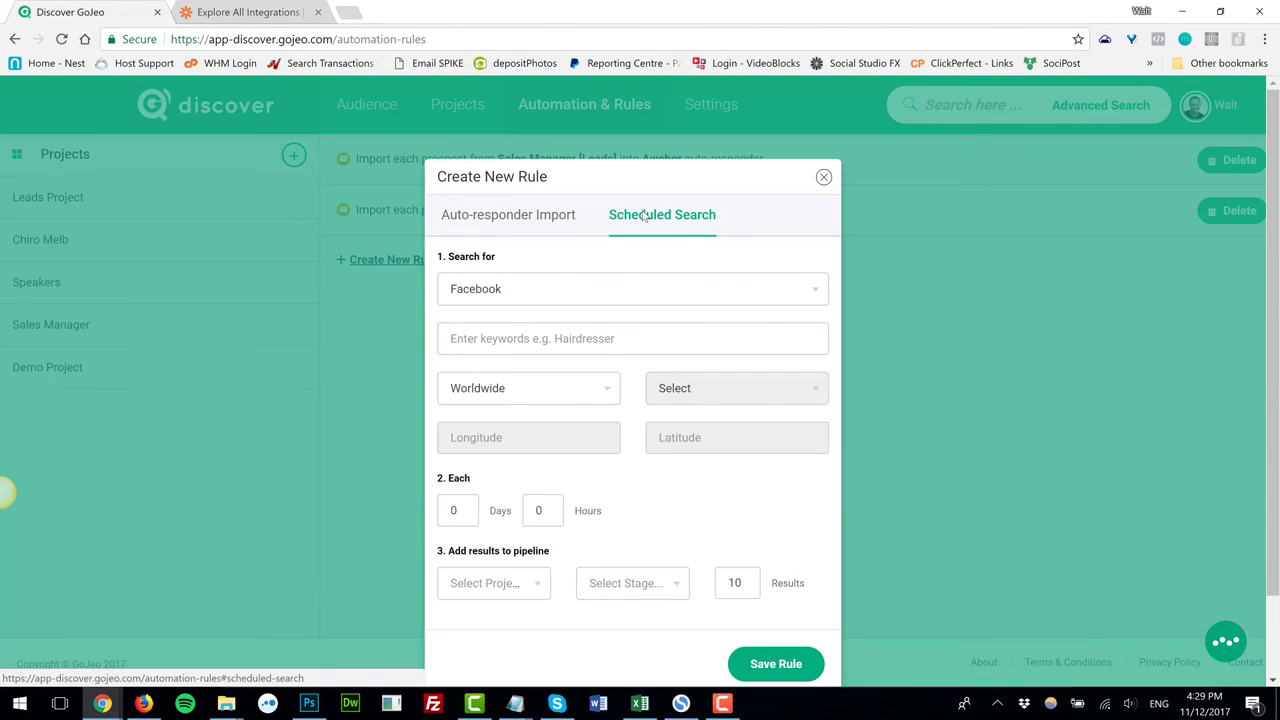
click(815, 292)
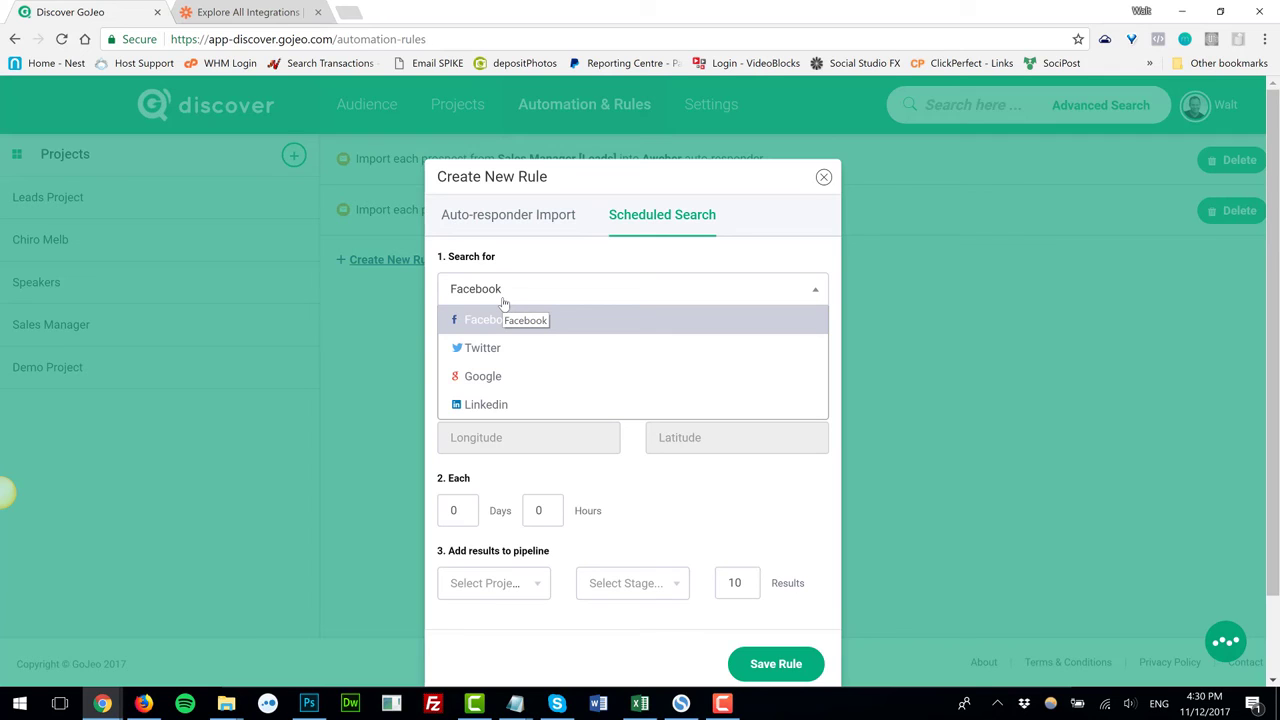
click(386, 374)
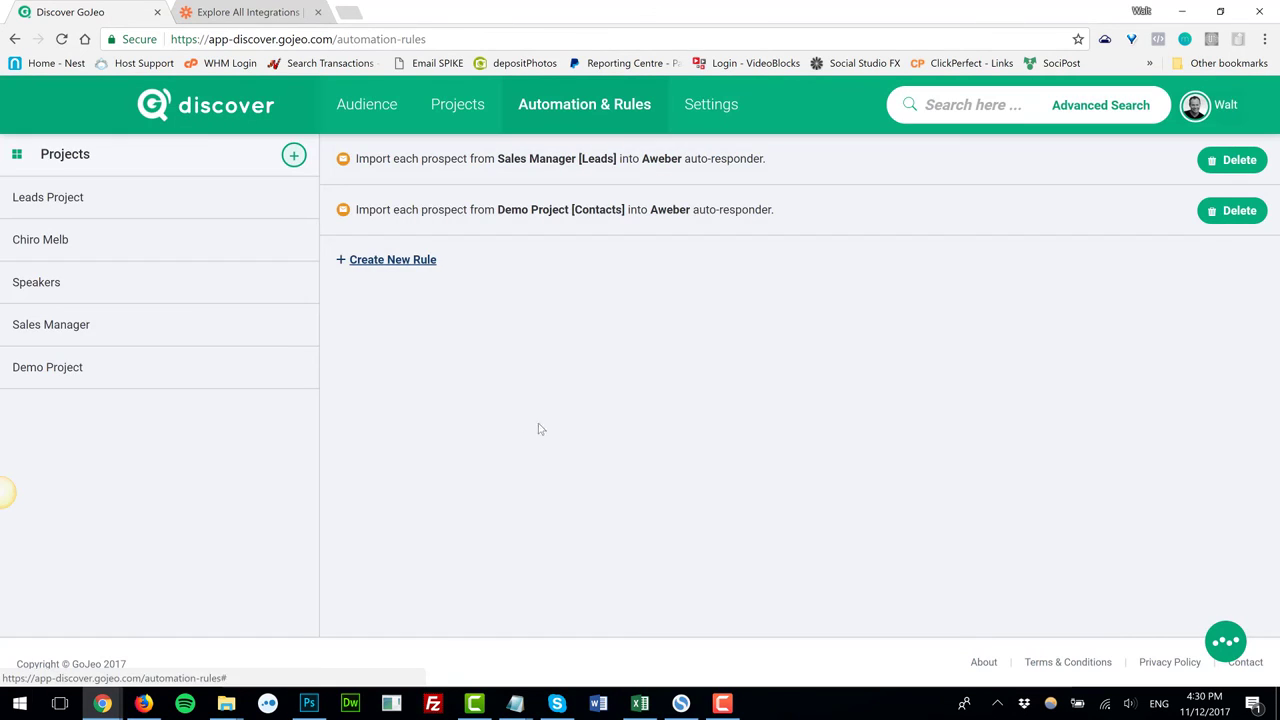
click(239, 108)
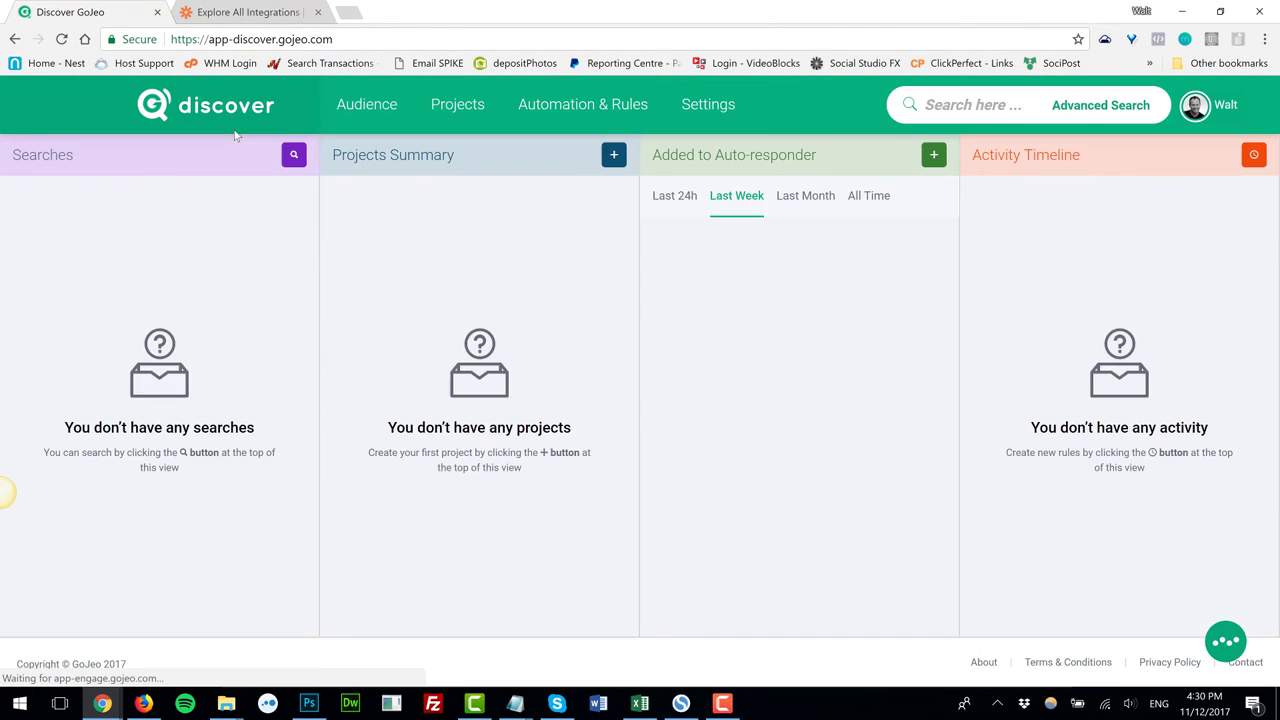